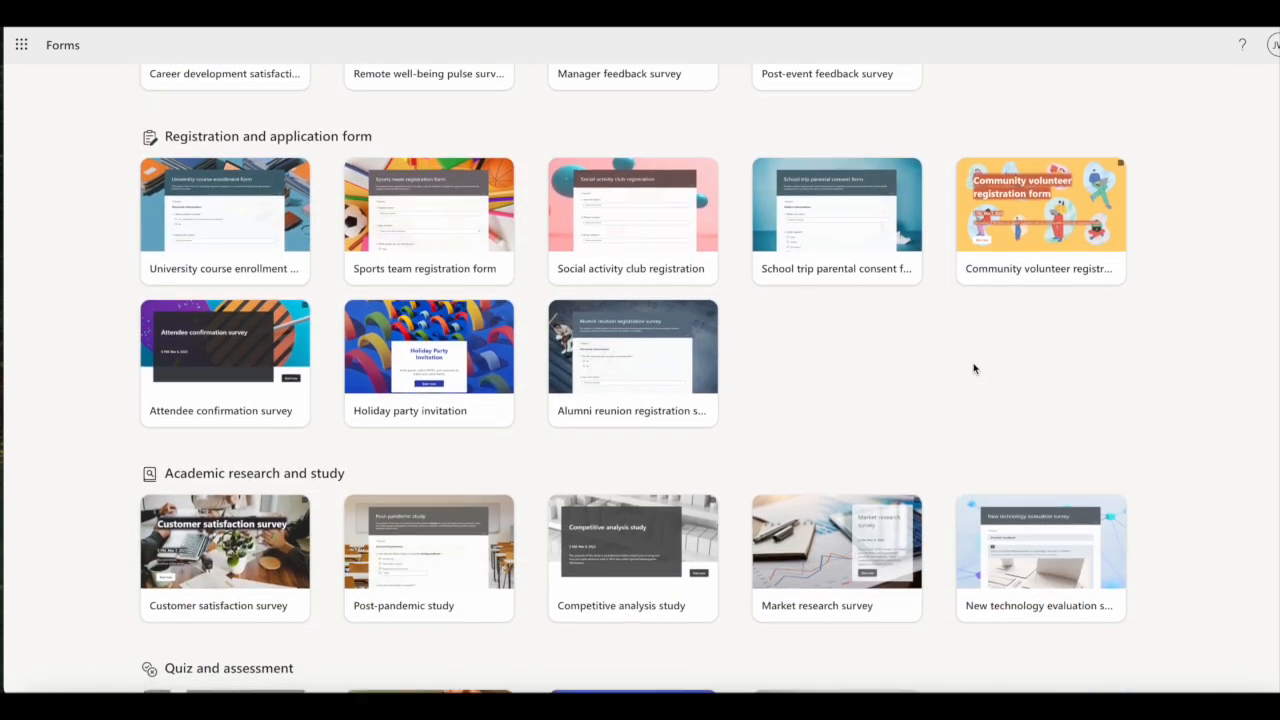
Step: Create a form from the New technology evaluation survey template and dismiss the featured templates
scroll(973, 367, "down", 1)
left_click(1016, 468)
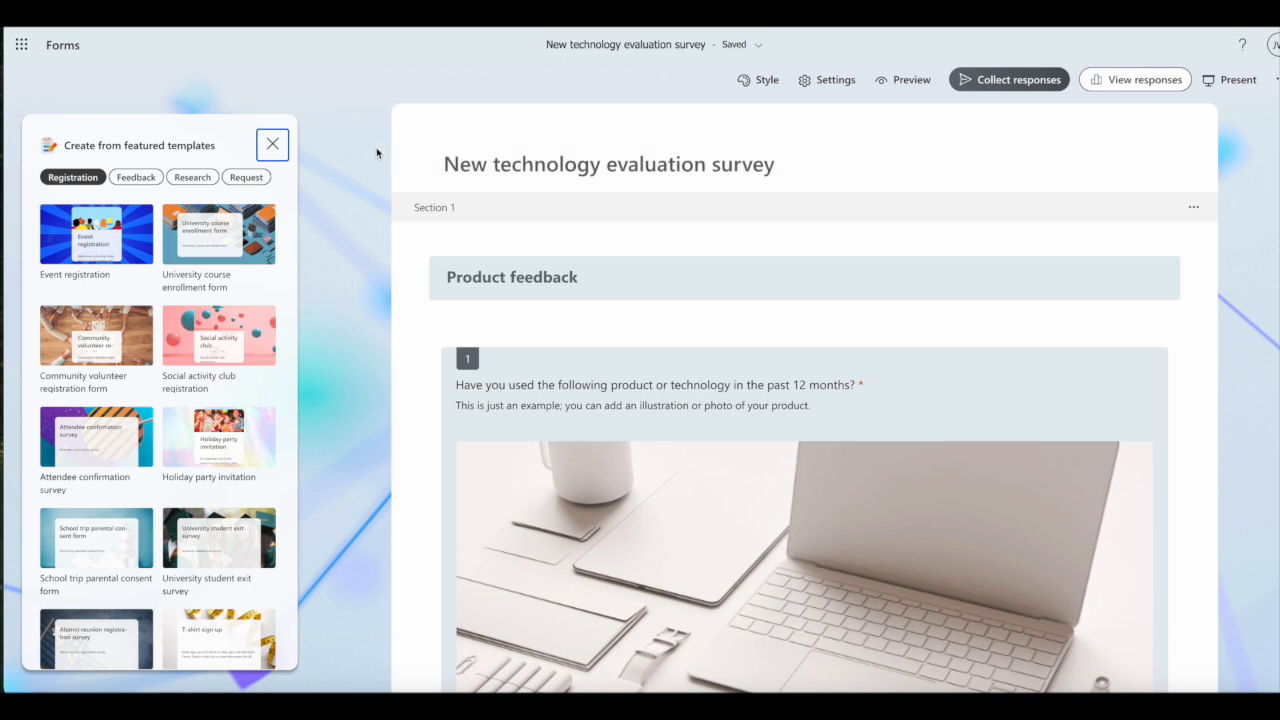
left_click(271, 145)
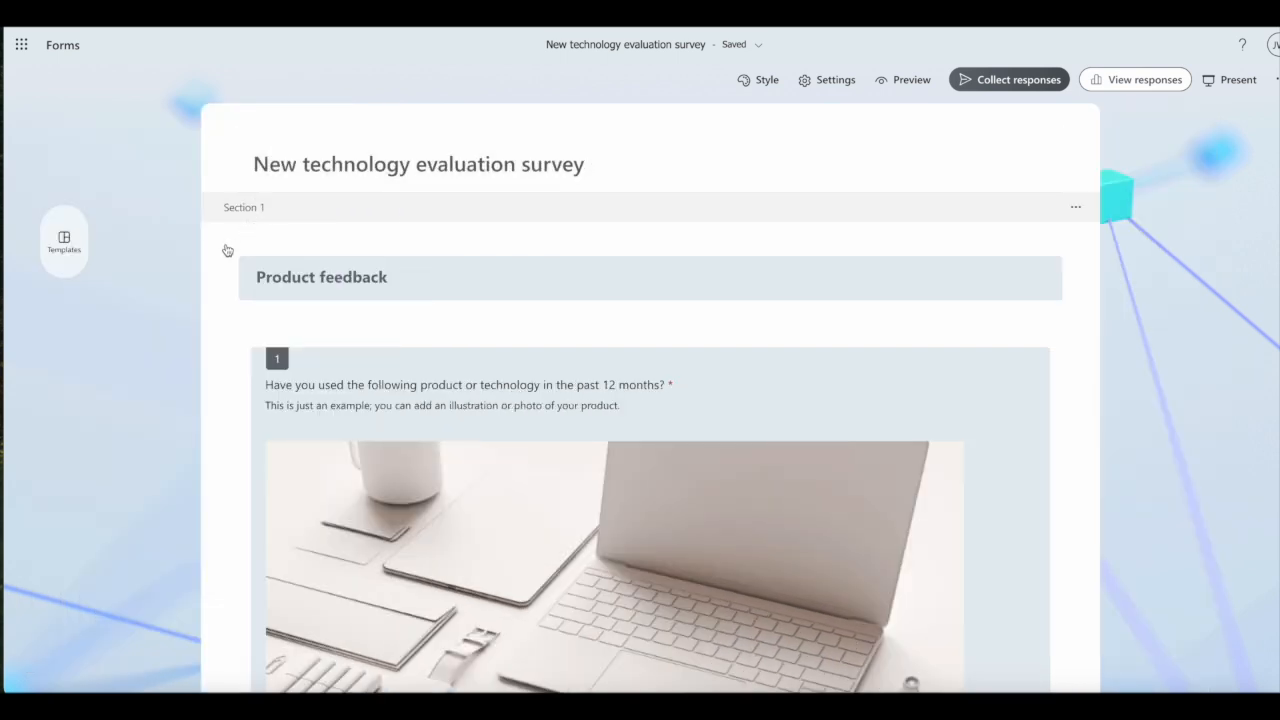
Step: Rename the form's title as "Using Copilot Survey"
left_click(580, 177)
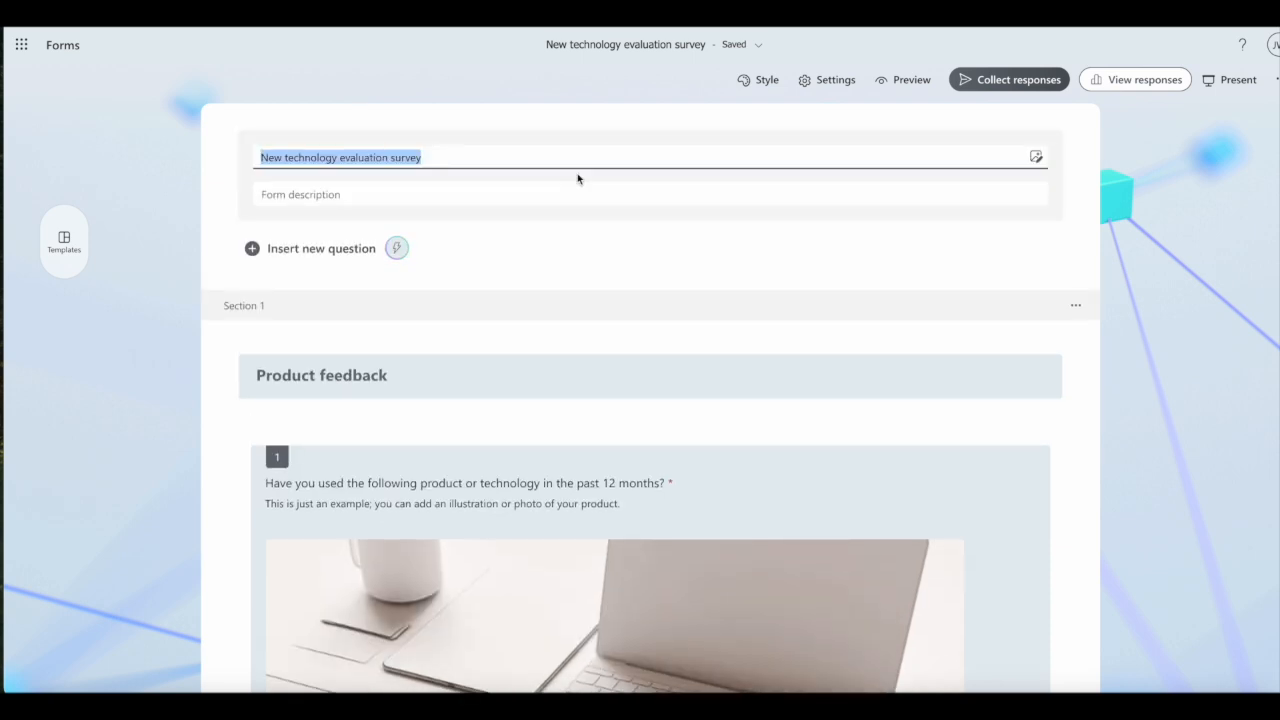
type("Using ")
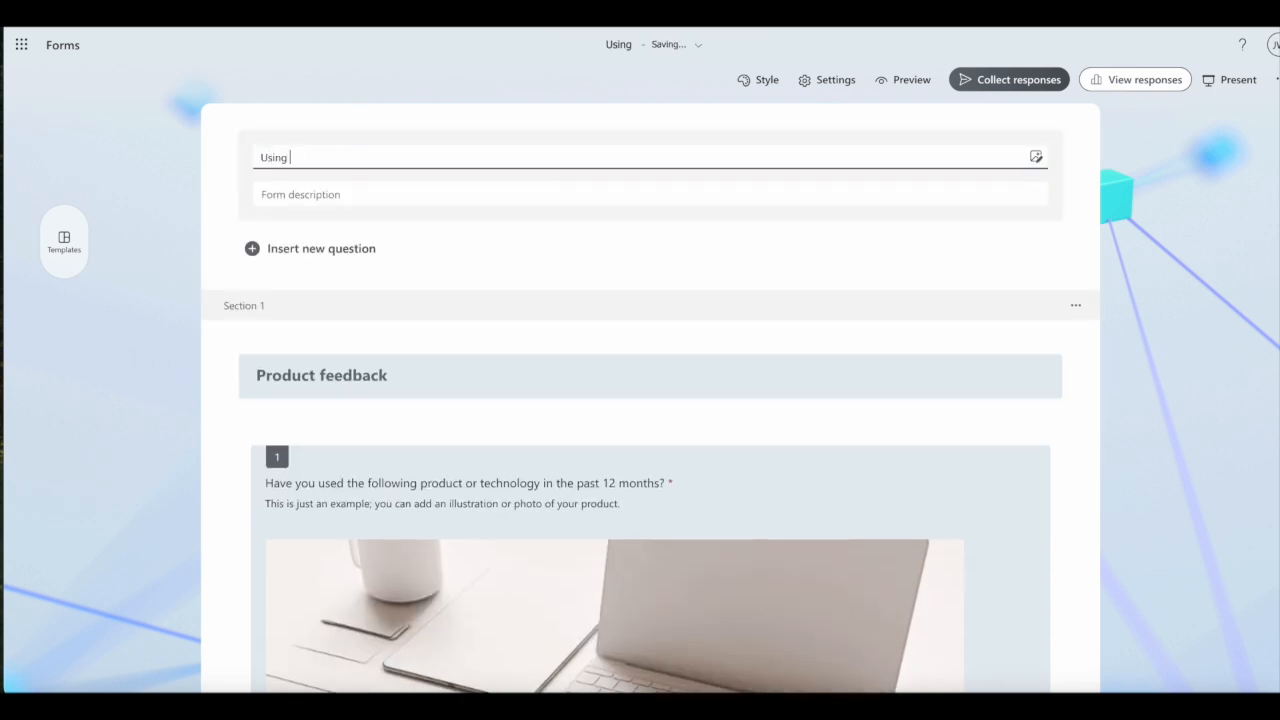
type("Copilot Sur")
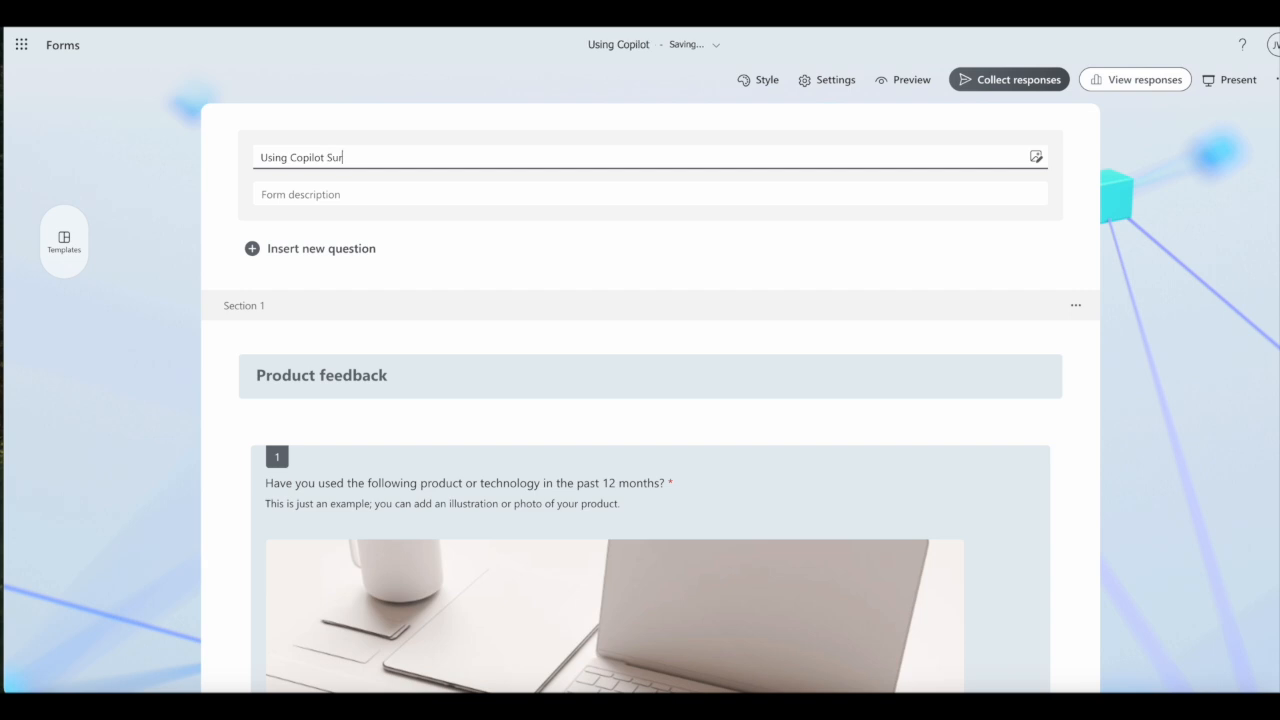
type("vey")
key("Return")
key("BackSpace")
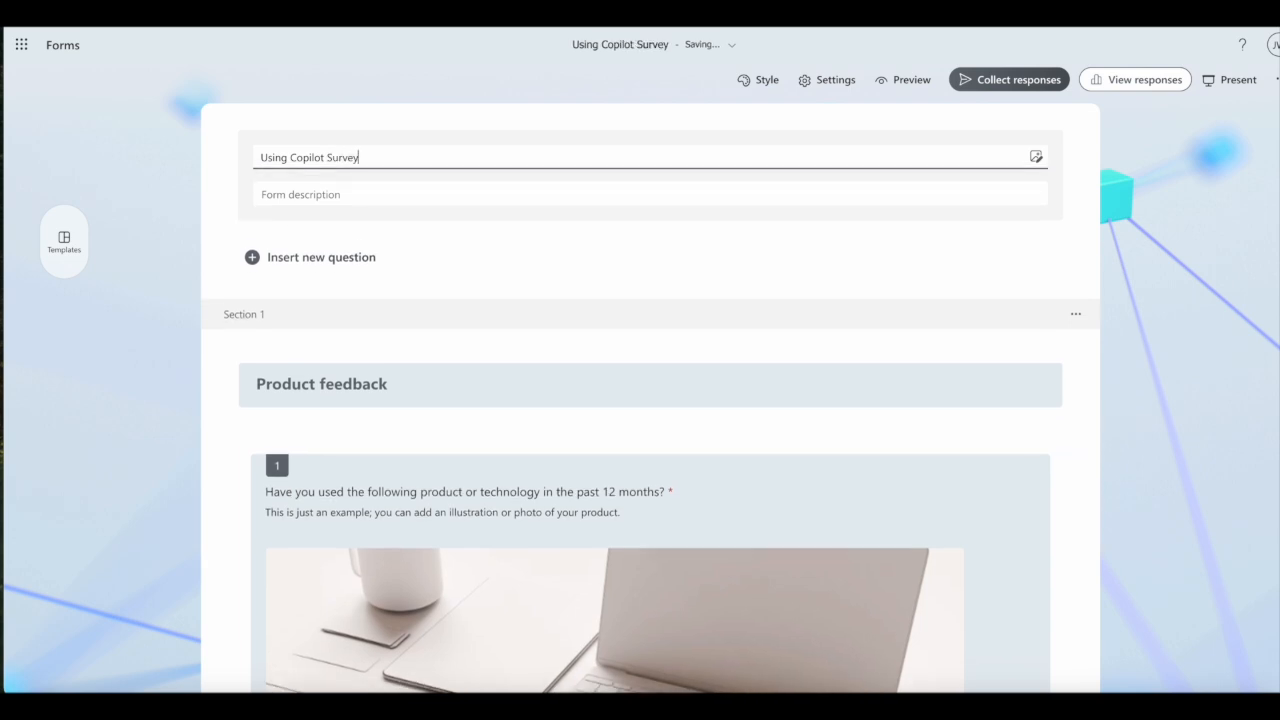
left_click(298, 280)
Step: Remove the laptop picture from question 1 about product use in the past 12 months
scroll(229, 314, "down", 1)
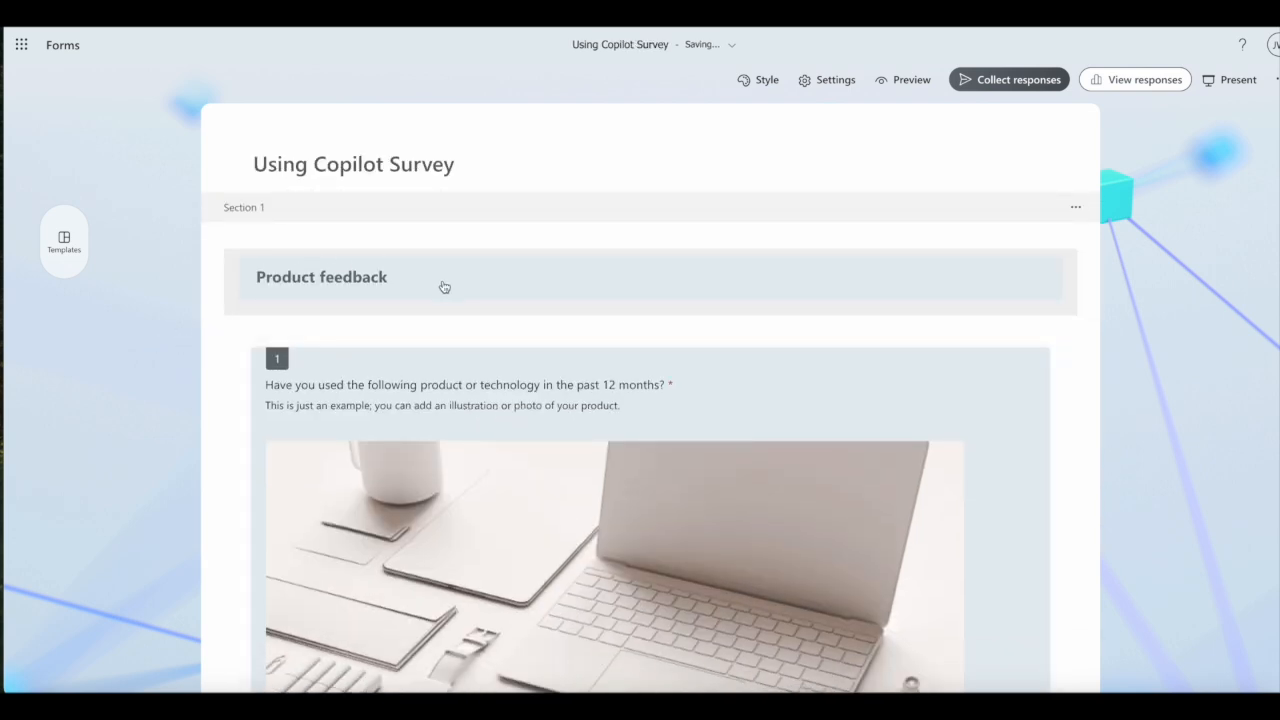
scroll(443, 286, "down", 1)
scroll(509, 305, "down", 1)
scroll(569, 291, "down", 1)
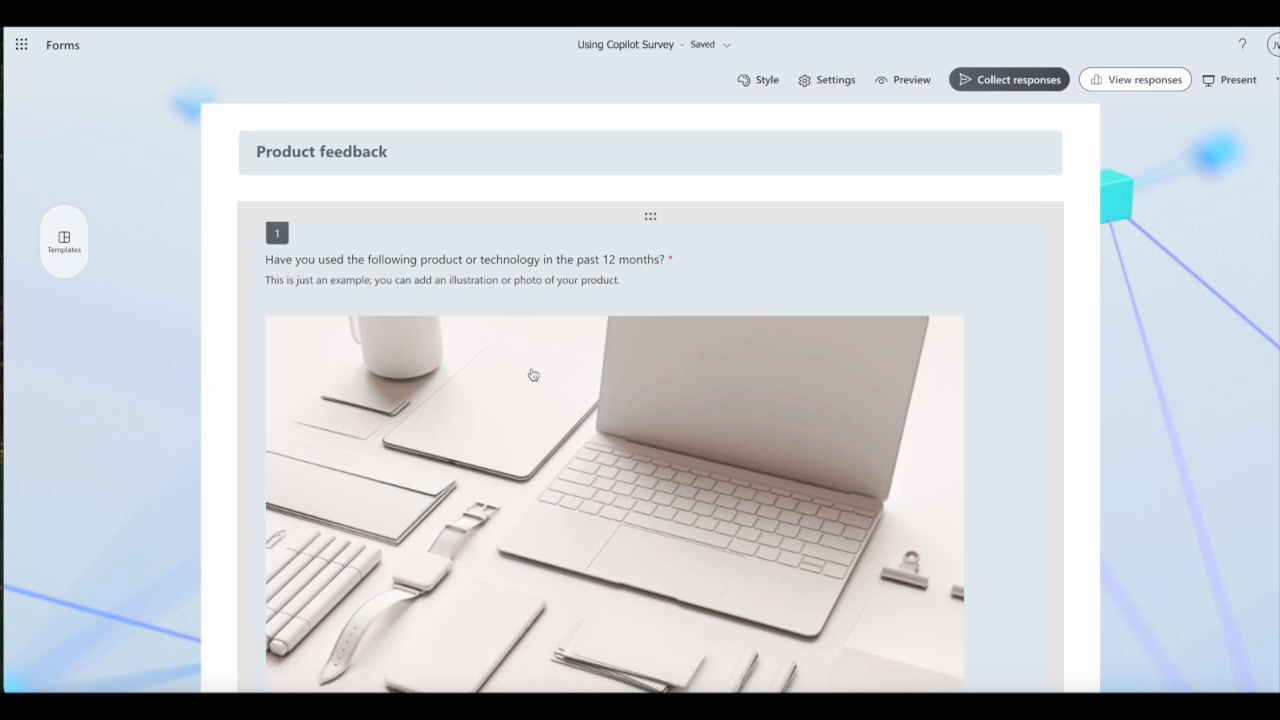
scroll(533, 374, "down", 2)
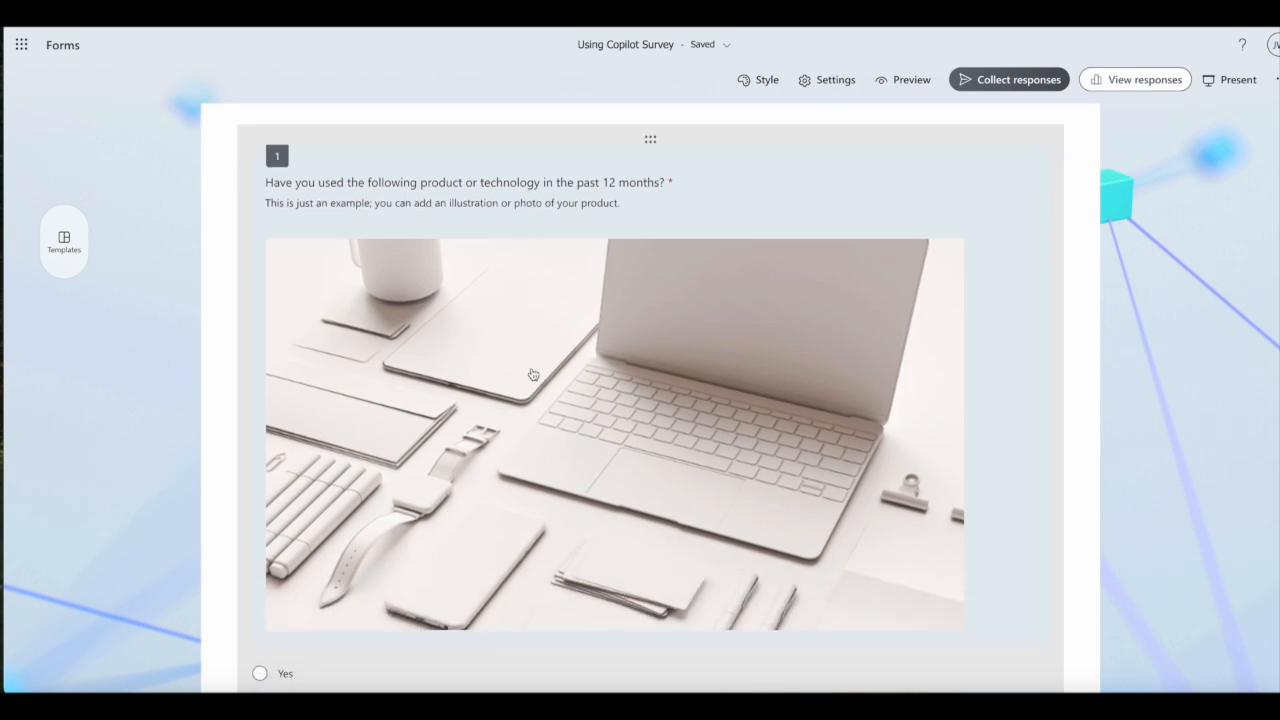
left_click(797, 297)
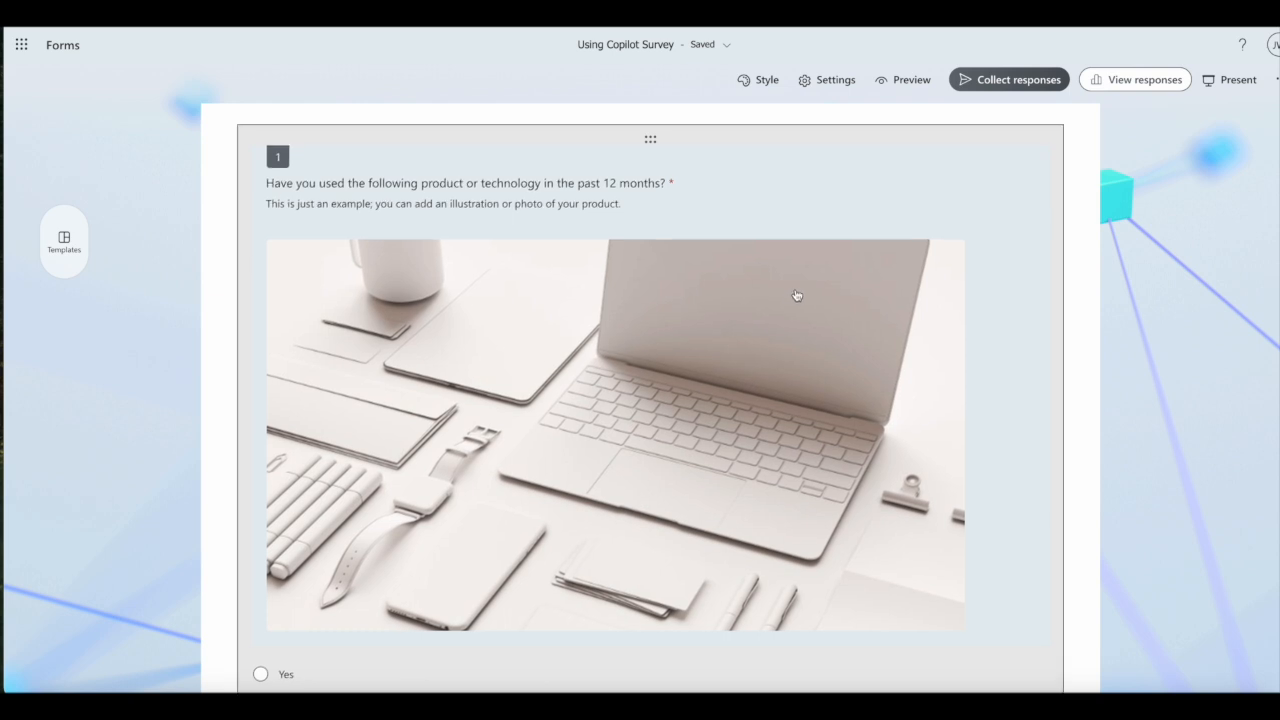
left_click(1045, 211)
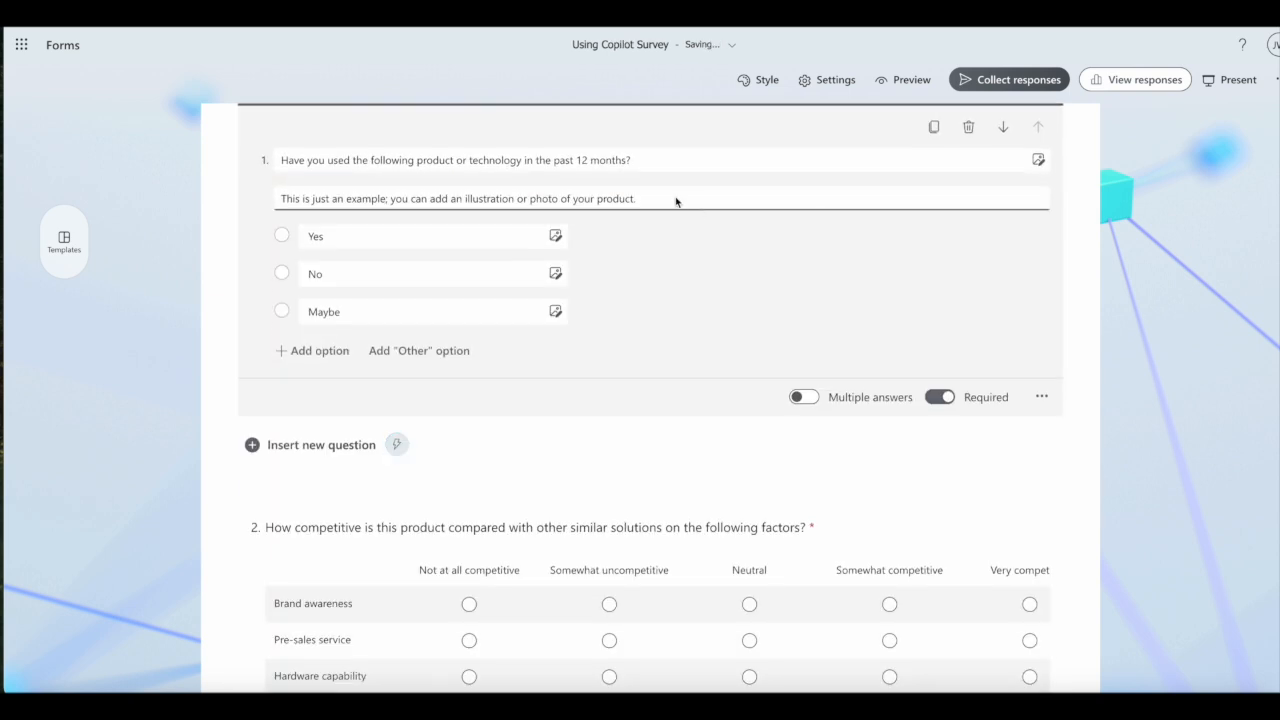
Step: Add the pink Copilot logo picture to question 1 from a Bing image search for "Copilot" and enlarge it to full width
left_click(1037, 163)
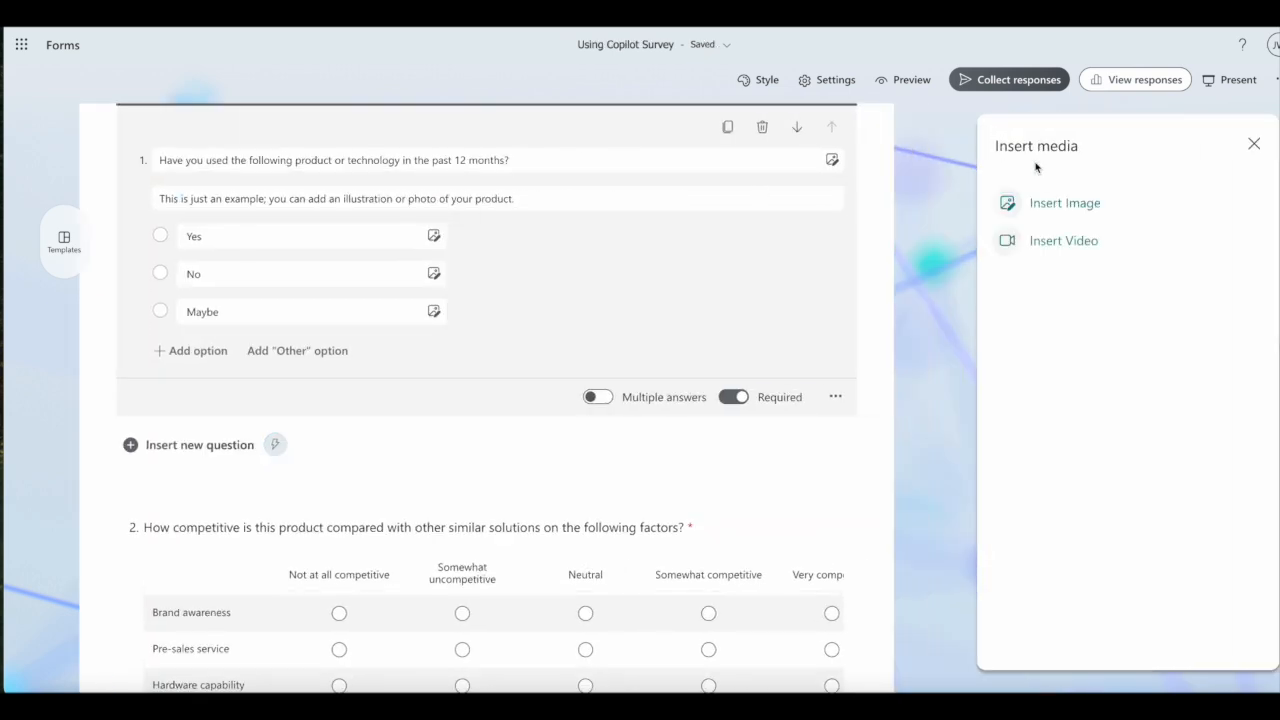
left_click(1051, 211)
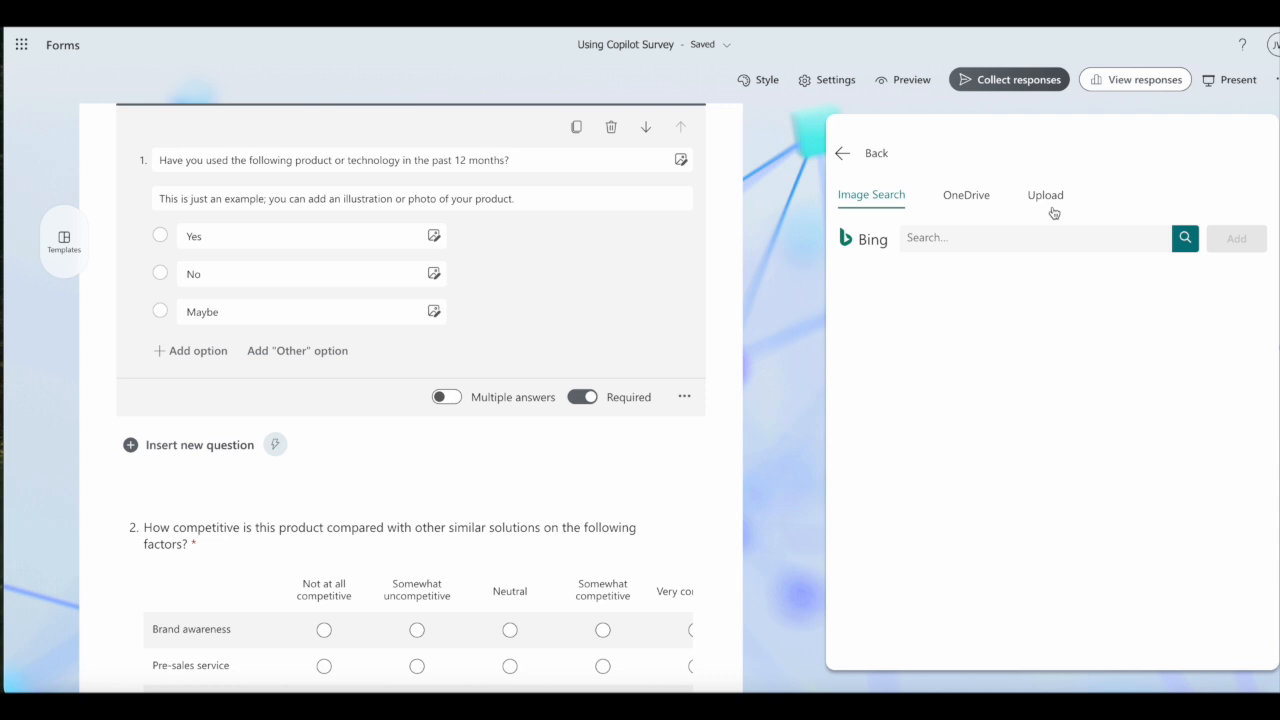
left_click(961, 240)
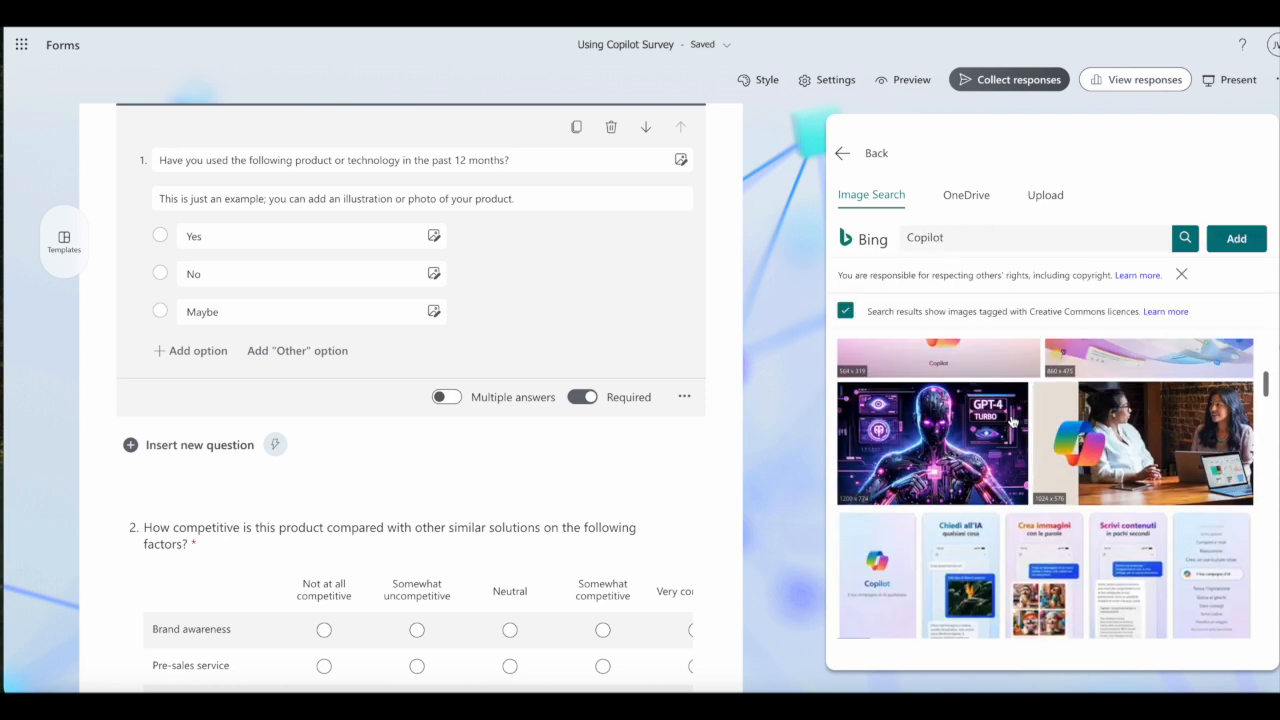
scroll(980, 457, "up", 2)
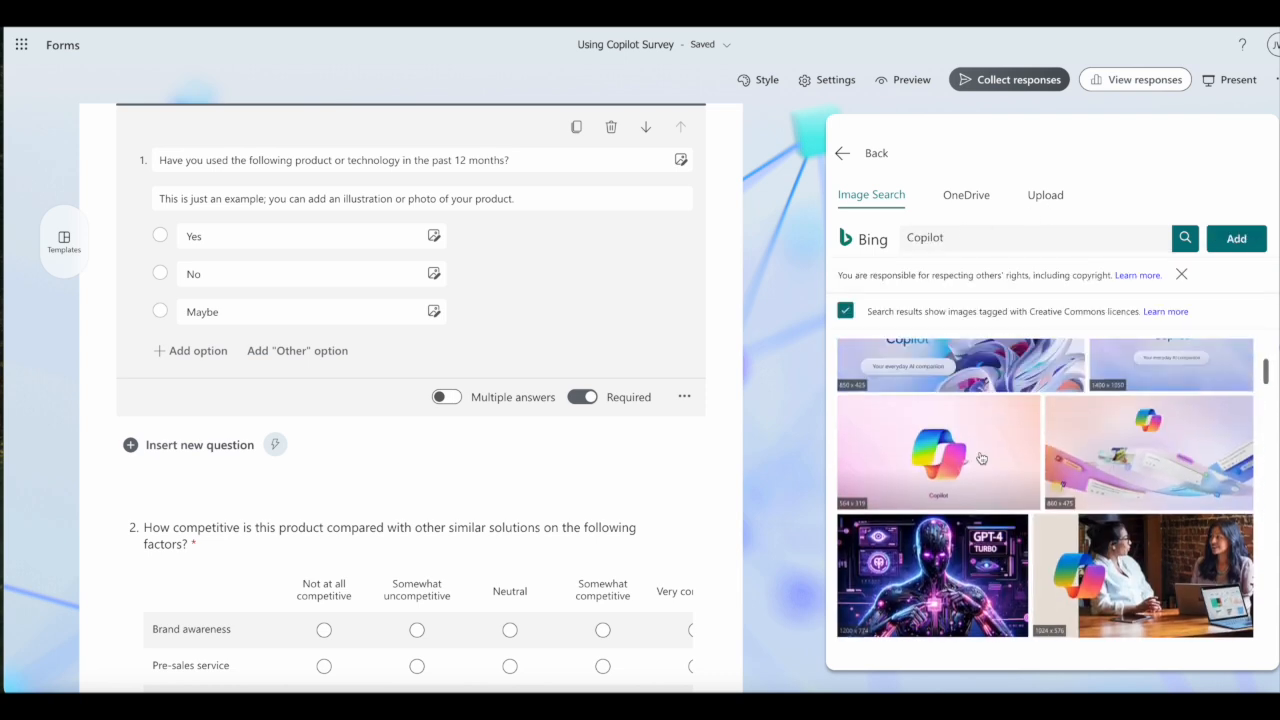
left_click(980, 458)
left_click(1231, 246)
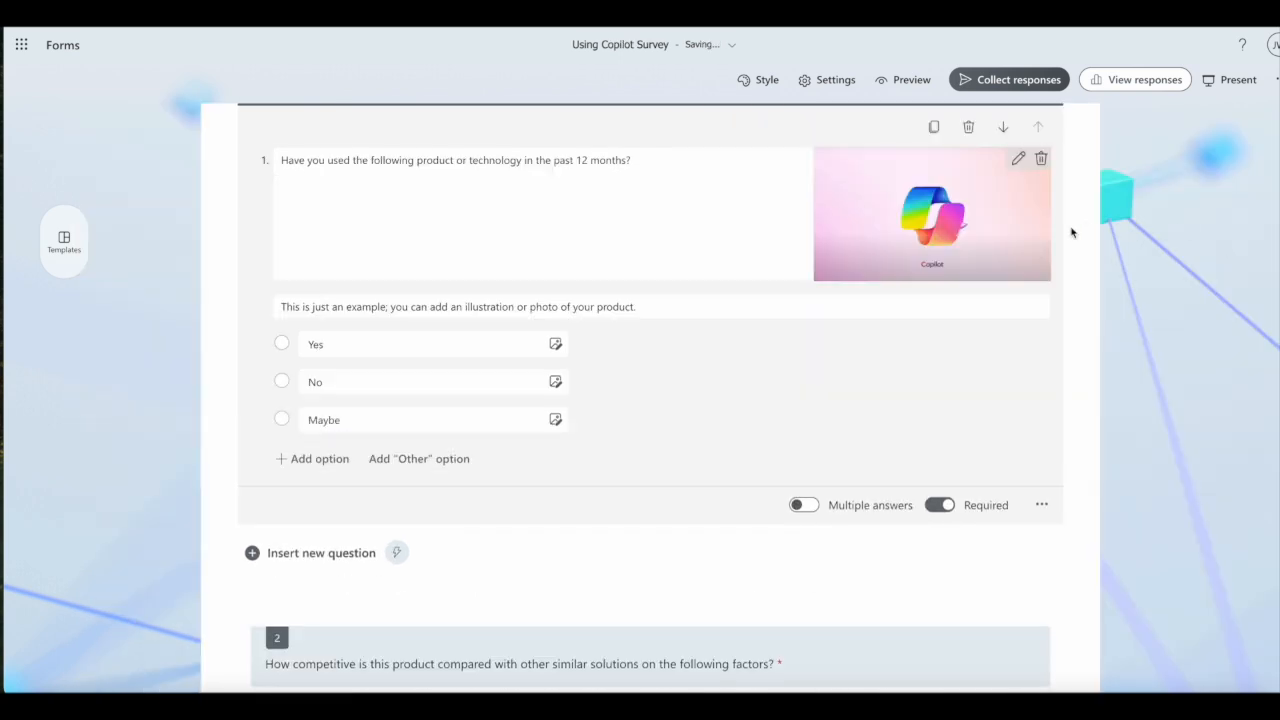
left_click(1016, 160)
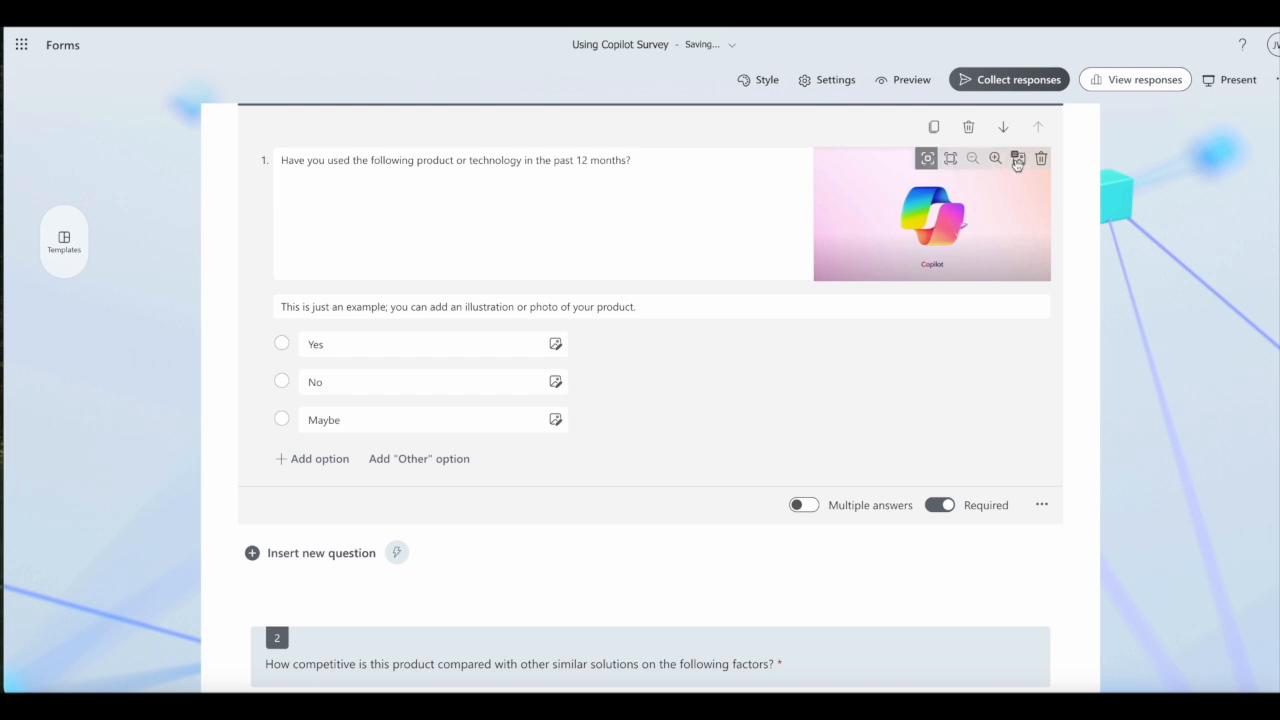
left_click(950, 158)
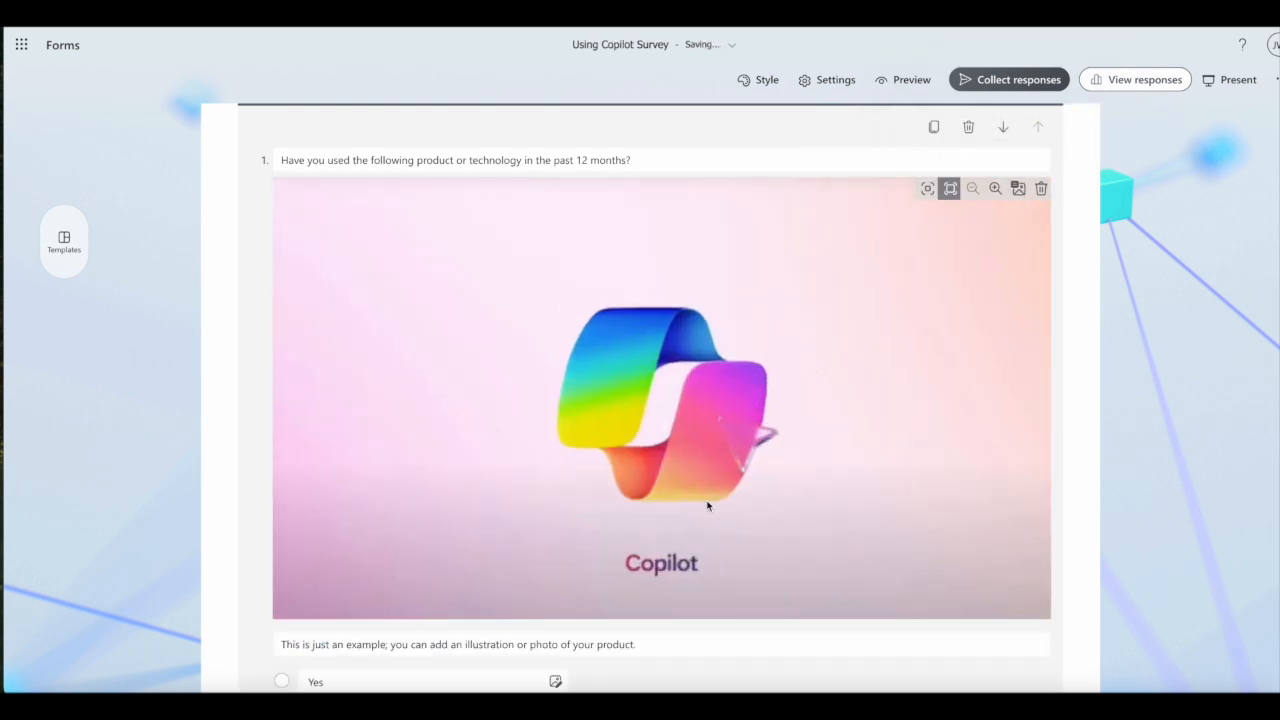
Step: Replace question 1's subtitle with "Copilot is Microsoft's AI agent"
triple_click(643, 643)
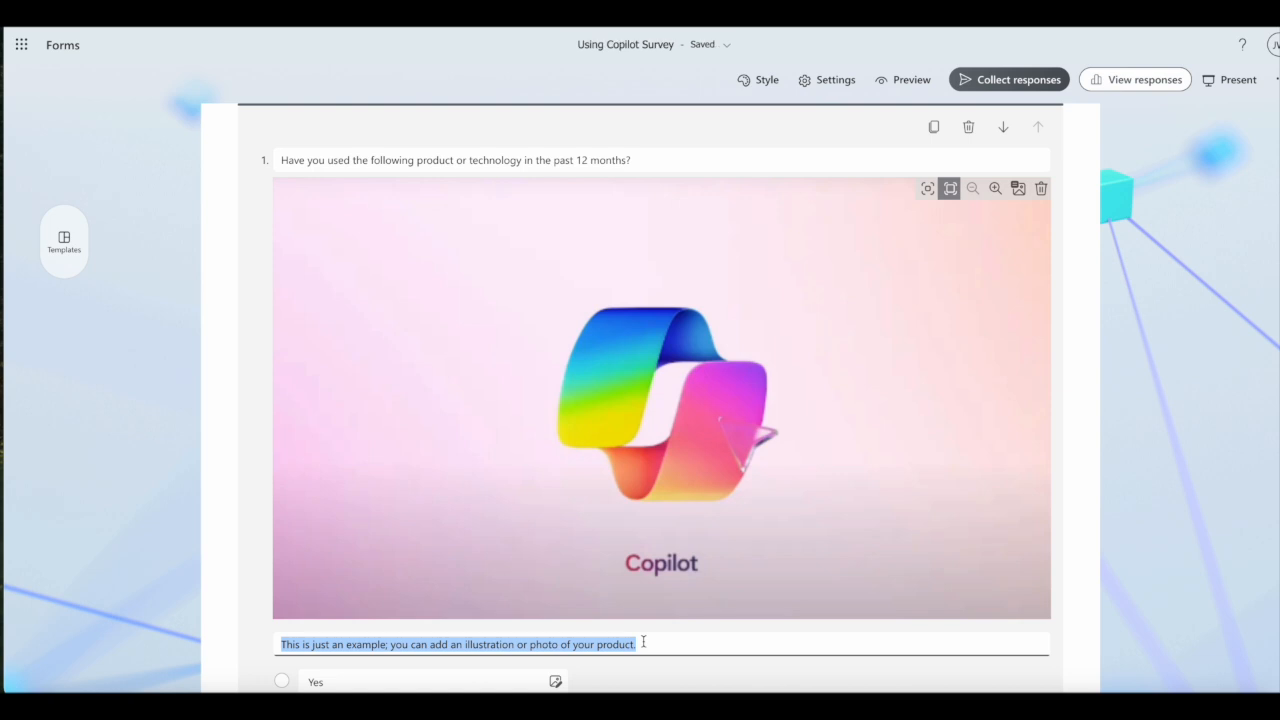
type("Copilot is Micros")
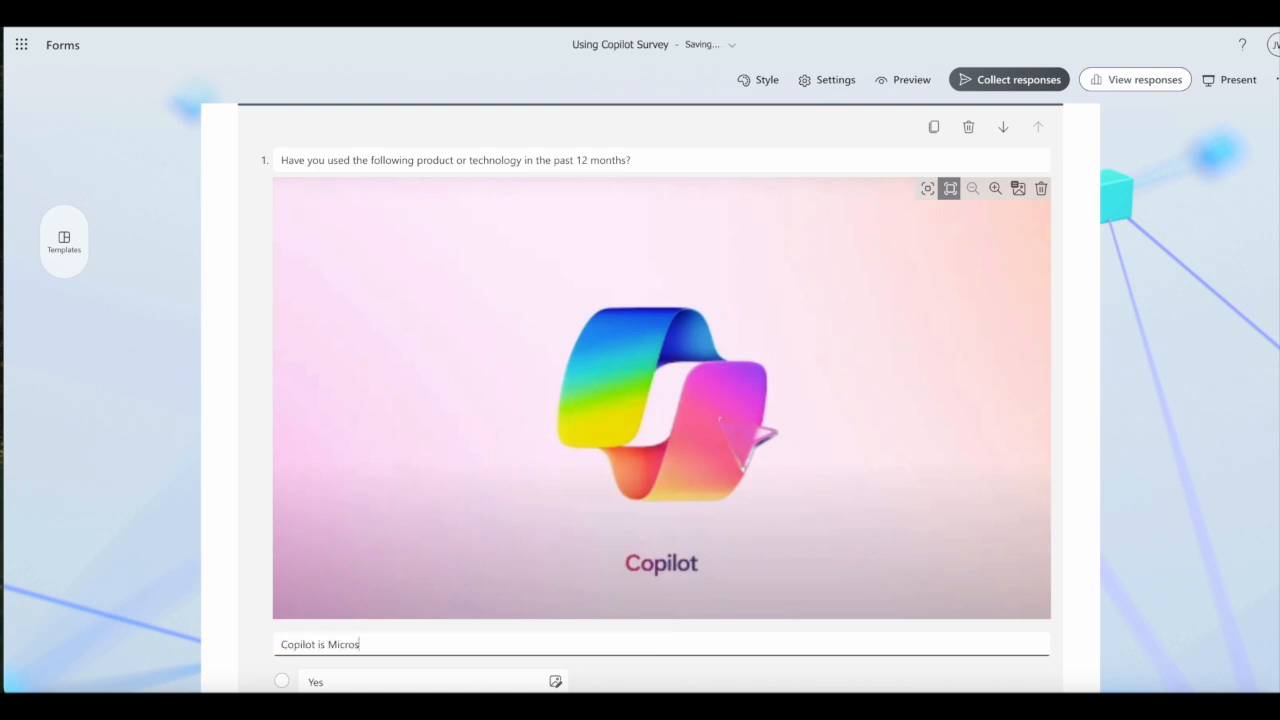
type("oft's AI agent")
left_click(1080, 546)
Step: Change question 1's third answer option, "Maybe", to "Don't Know", keeping only three options
scroll(1080, 549, "down", 4)
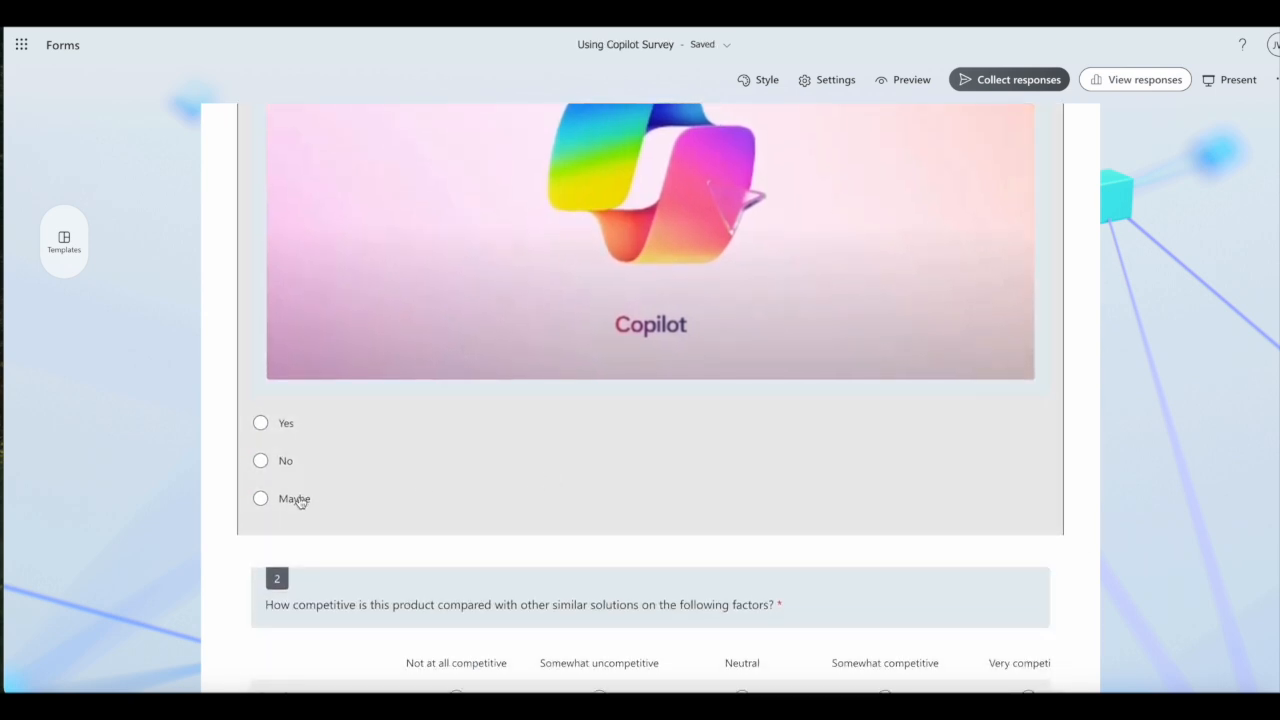
left_click(300, 498)
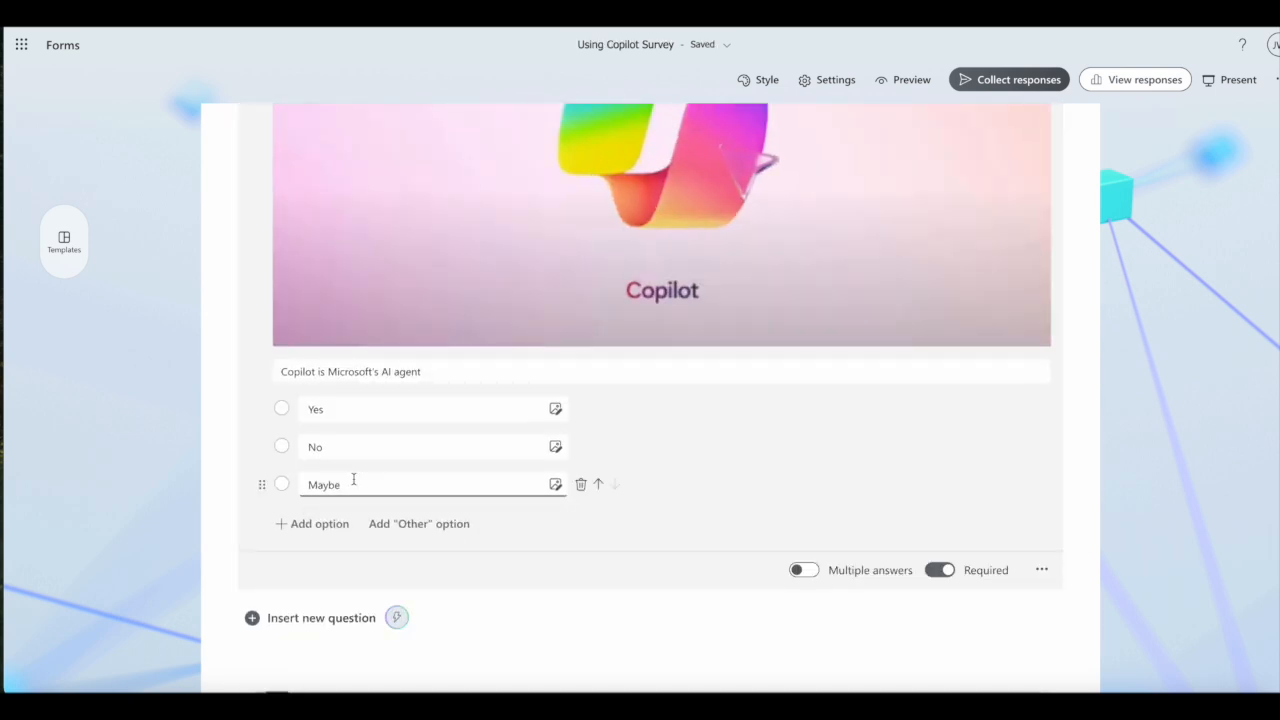
left_click_drag(354, 482, 301, 483)
type("Don")
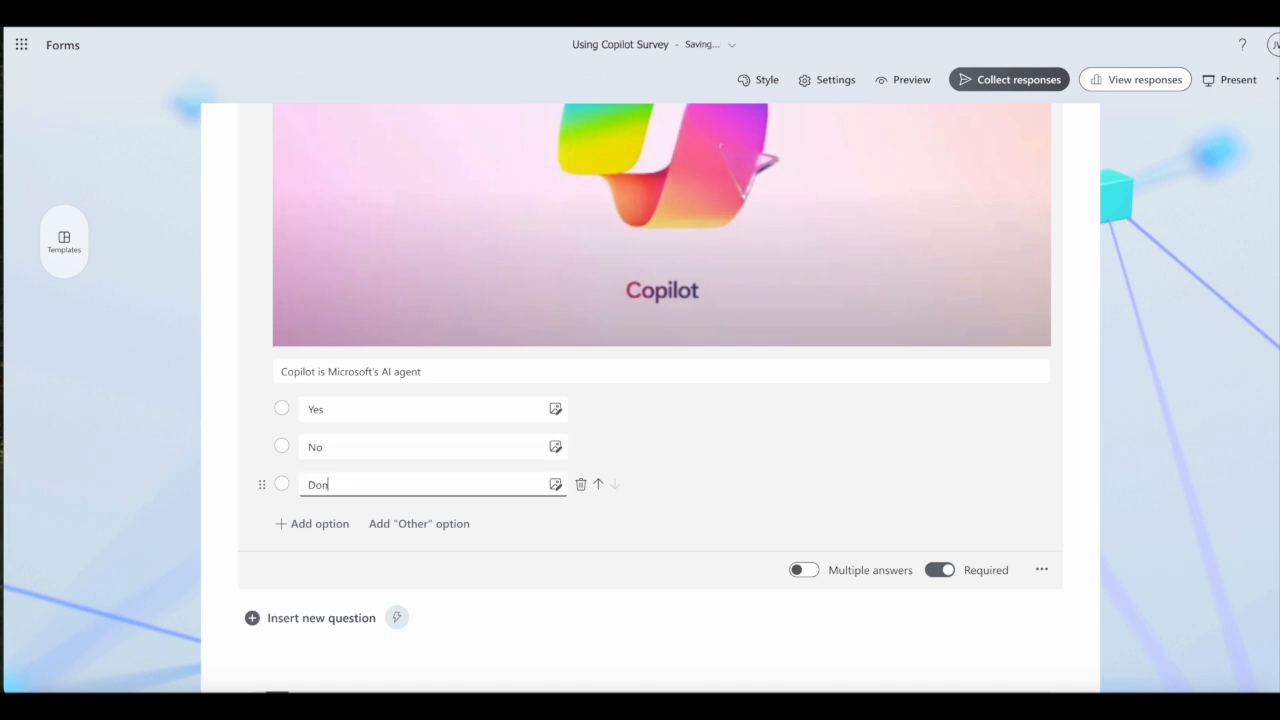
type("'t Know")
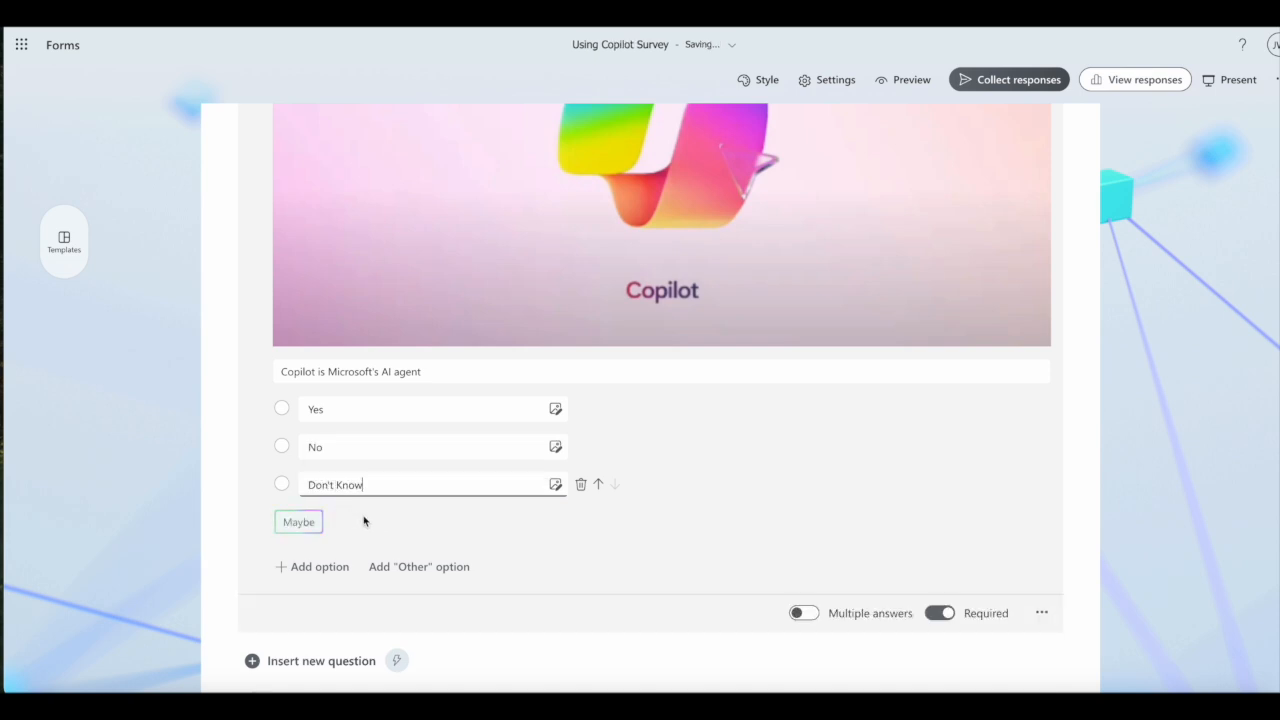
key("Return")
left_click(580, 522)
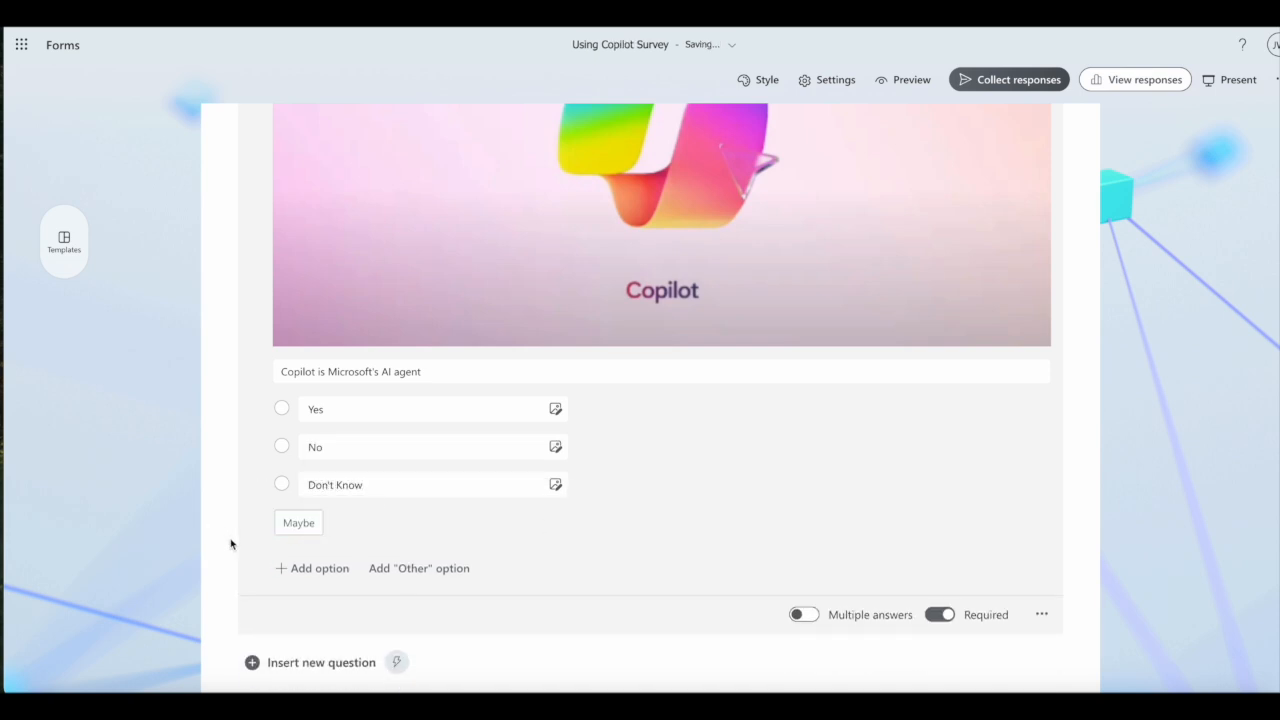
left_click(230, 543)
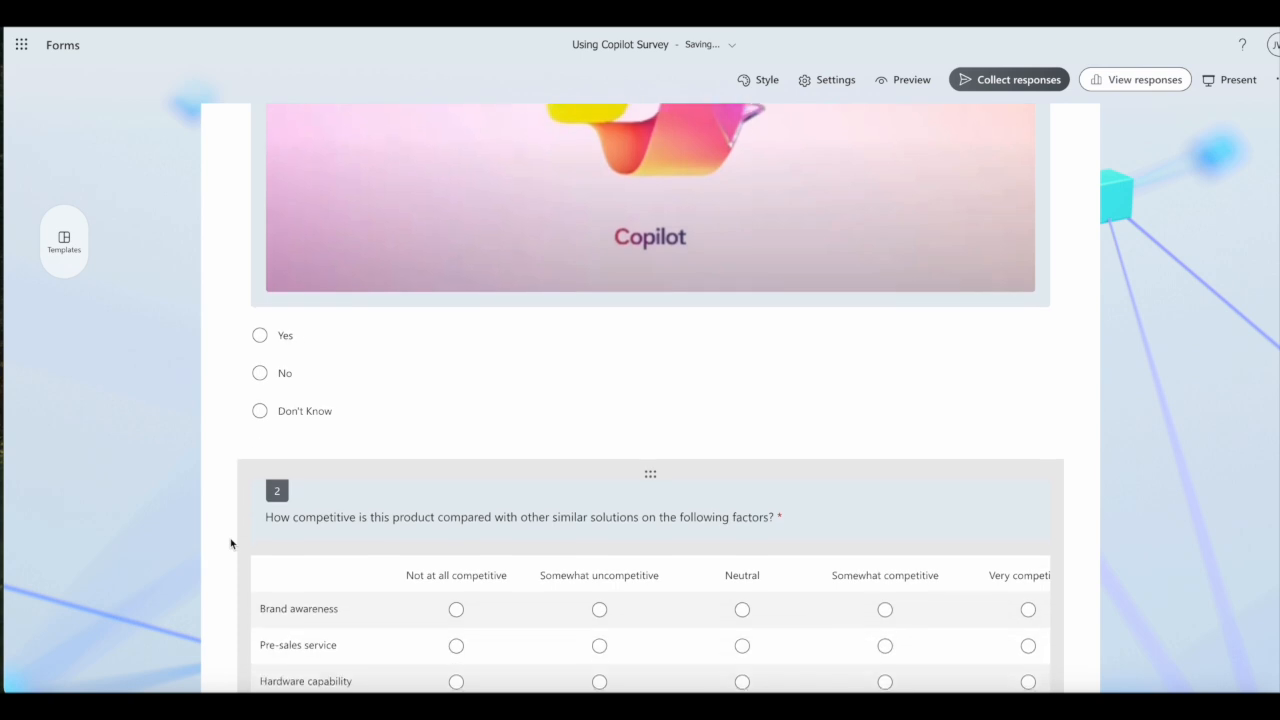
Step: Delete the Pre-sales service, Advertising investment and Post-sales support services statements from question 2's competitiveness grid
scroll(230, 543, "down", 1)
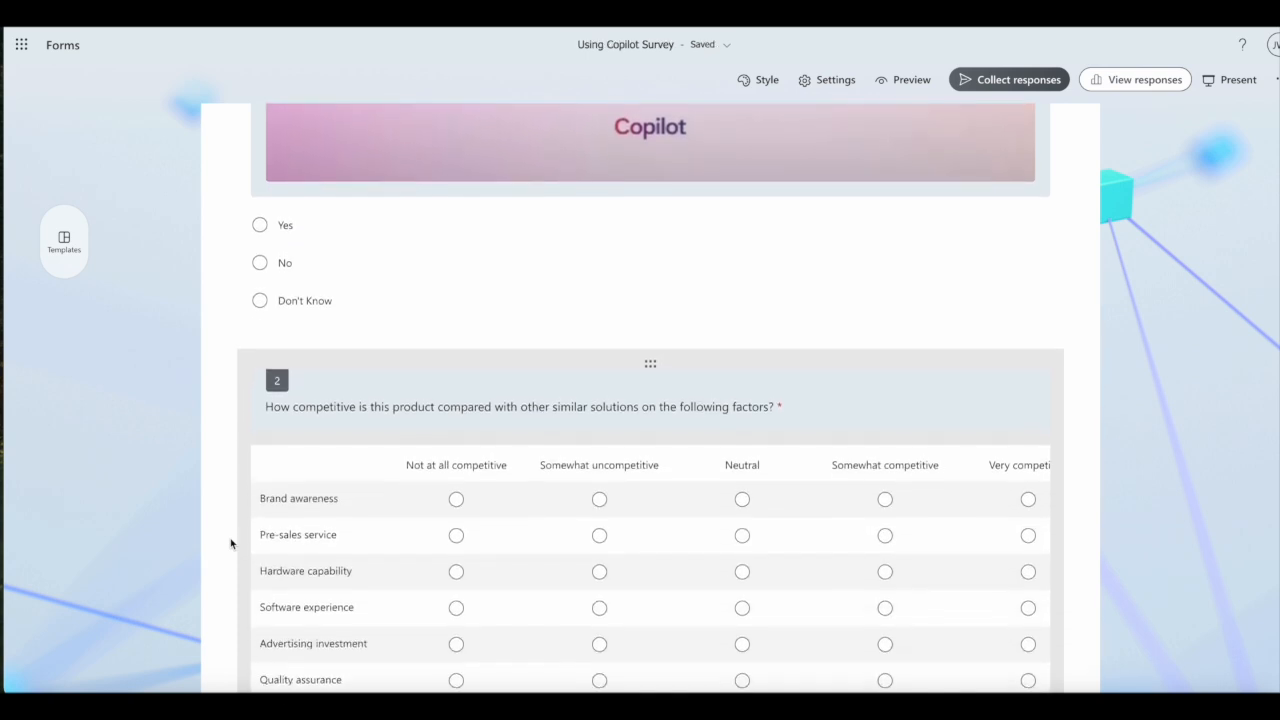
scroll(230, 543, "down", 1)
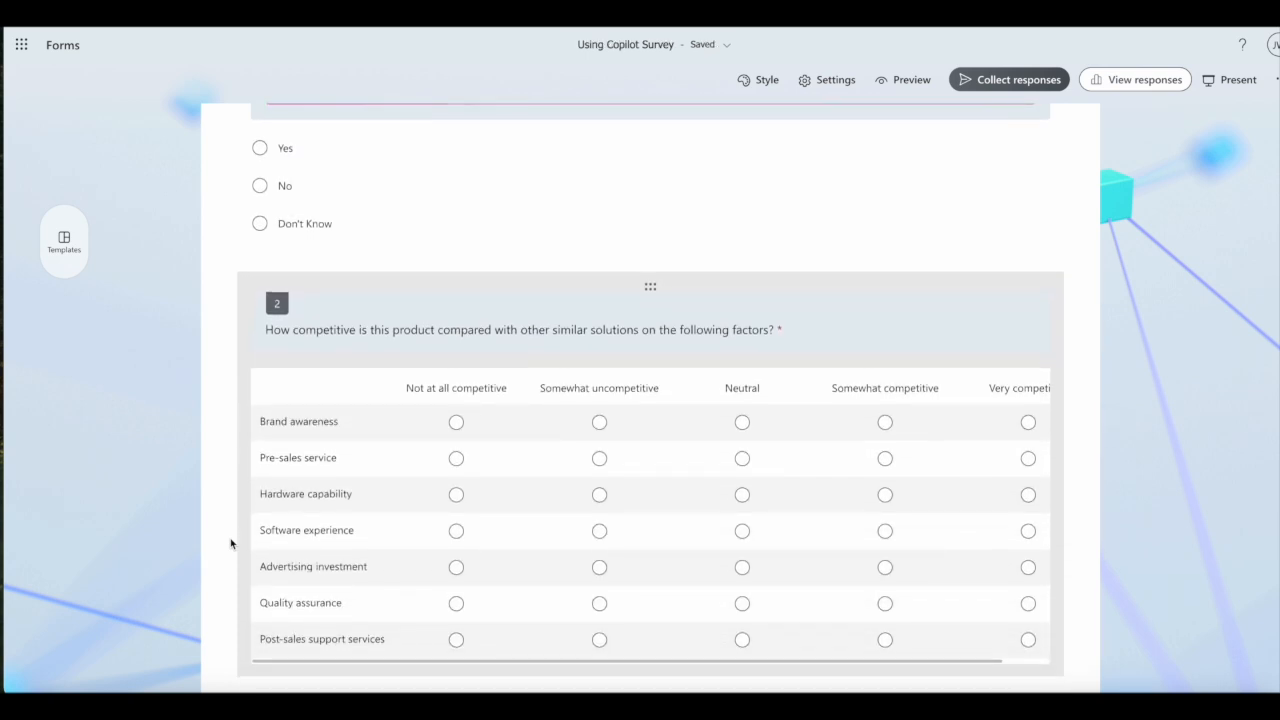
scroll(230, 543, "down", 1)
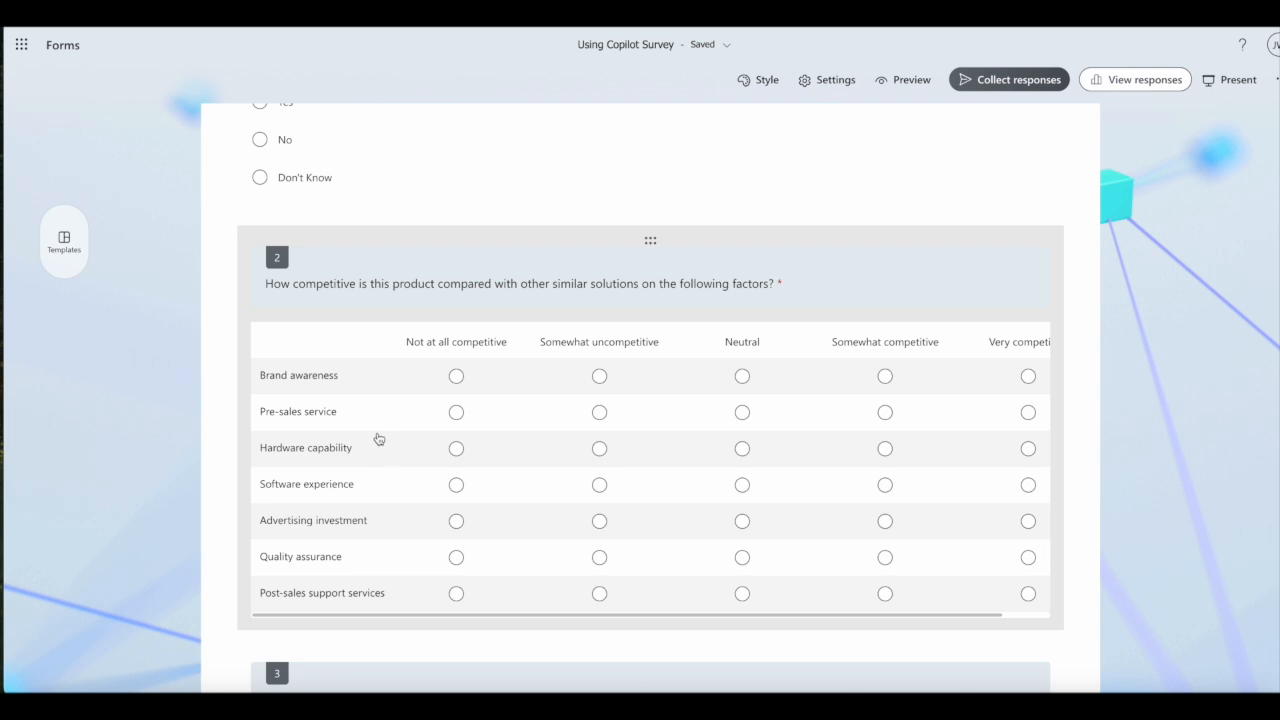
left_click(257, 419)
scroll(374, 492, "down", 1)
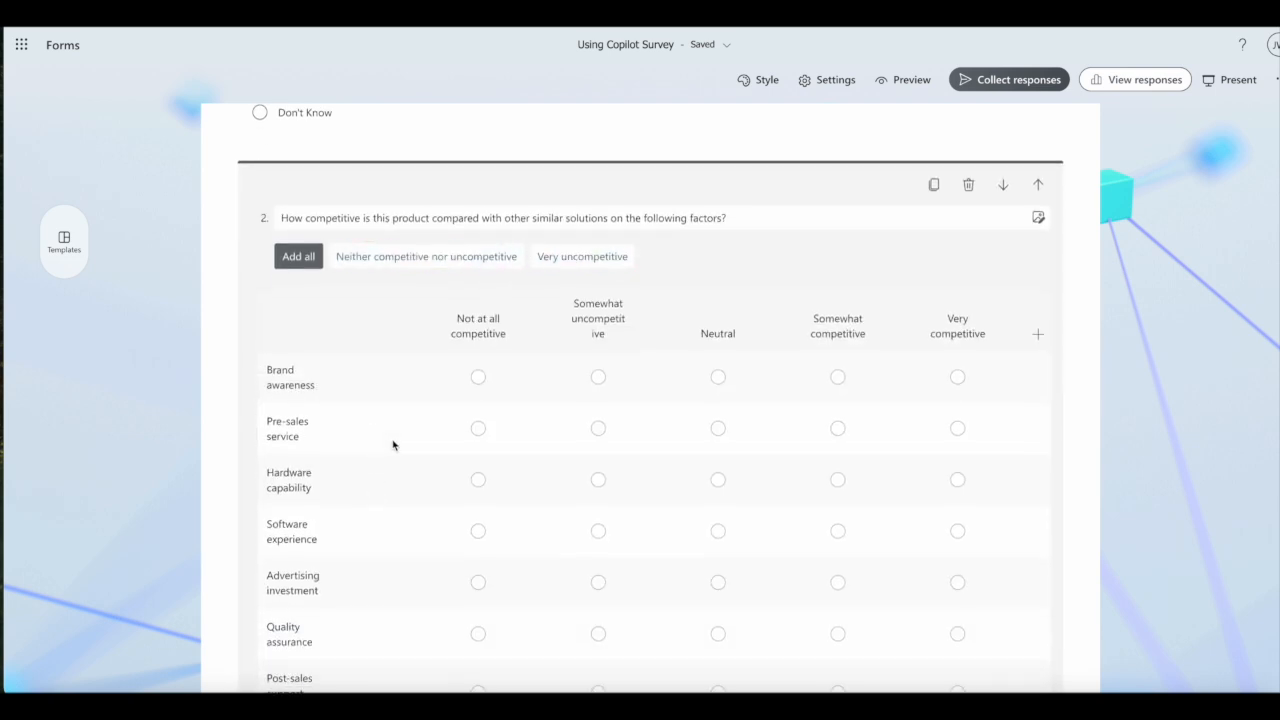
right_click(383, 431)
left_click(358, 429)
left_click(392, 436)
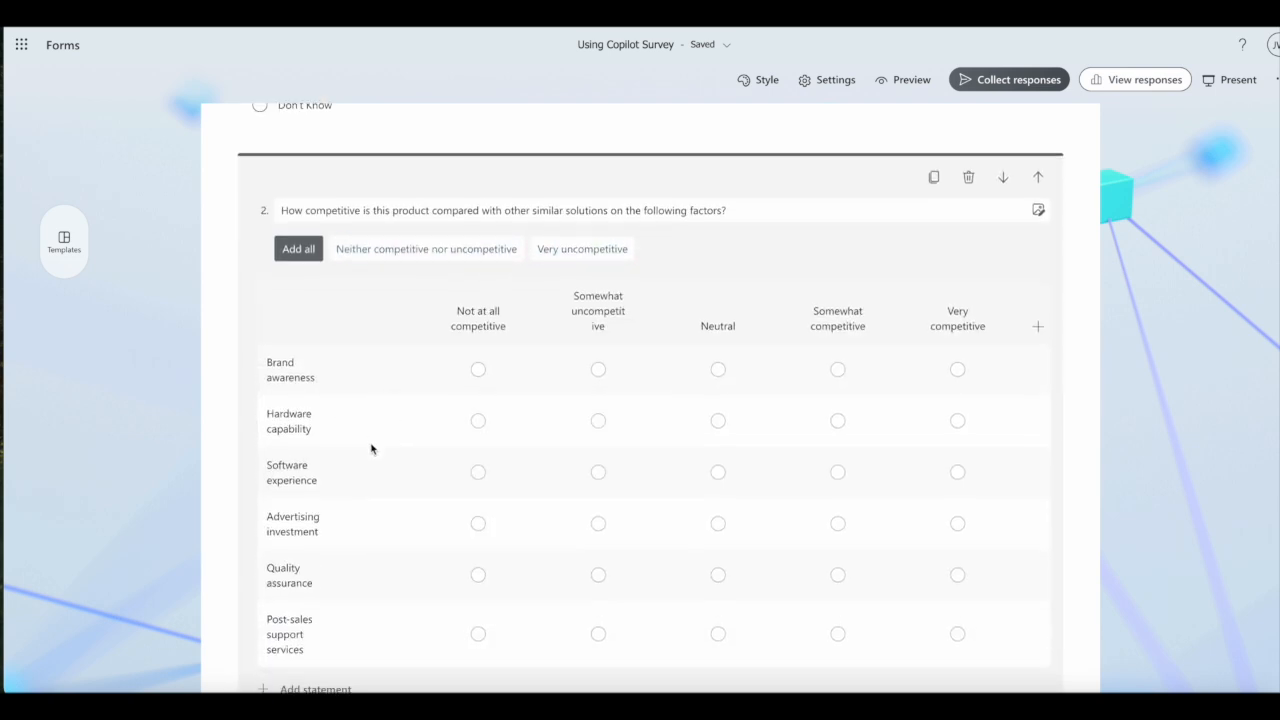
scroll(368, 470, "down", 1)
left_click(393, 499)
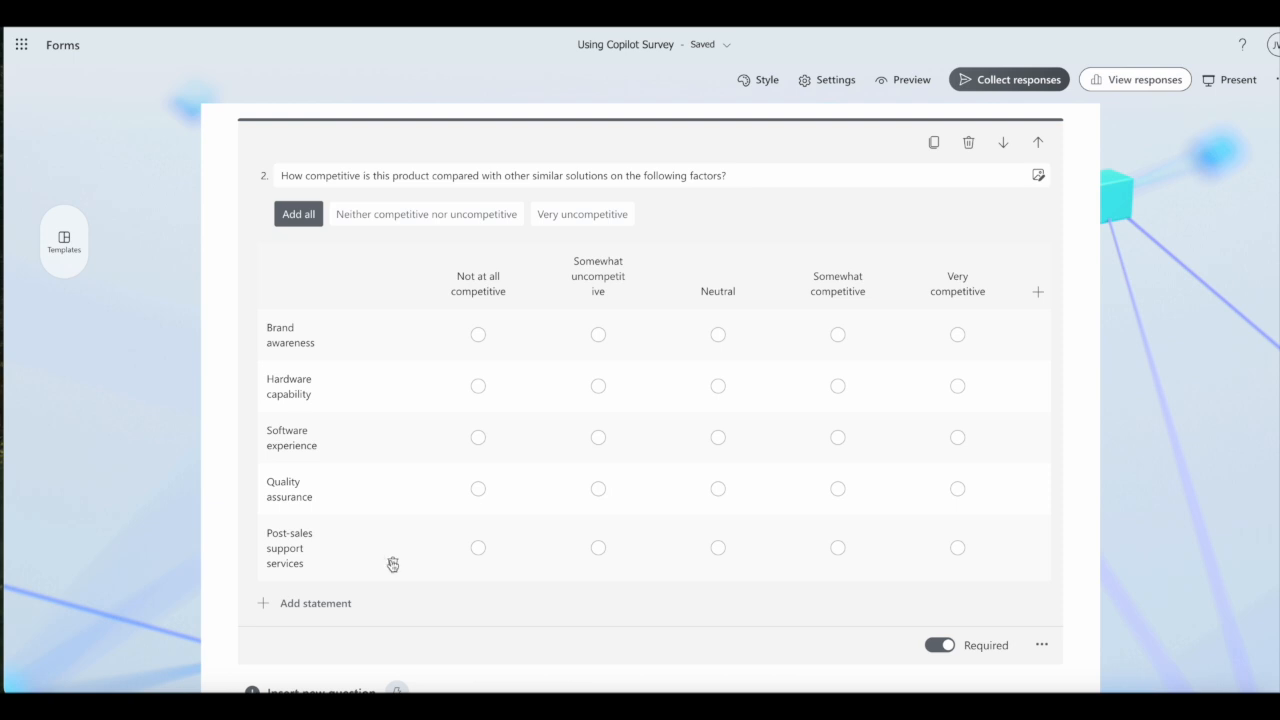
left_click(393, 564)
left_click(234, 527)
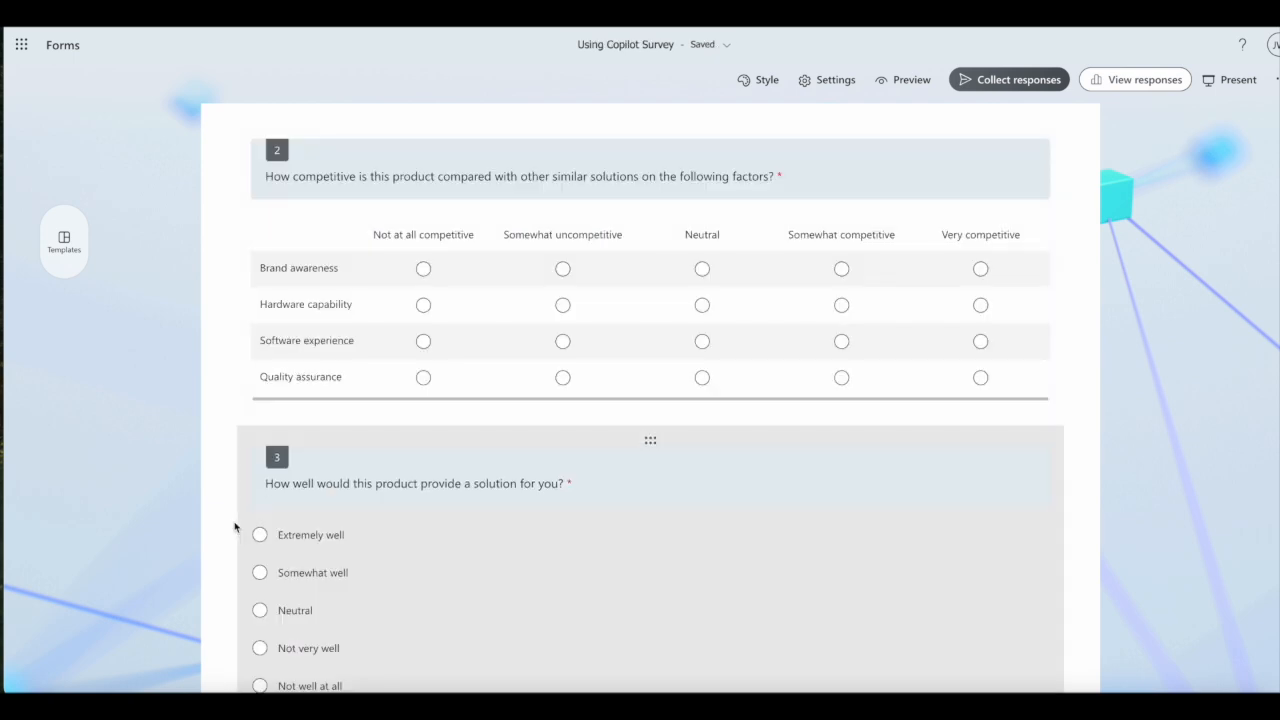
scroll(235, 527, "up", 1)
scroll(235, 527, "down", 1)
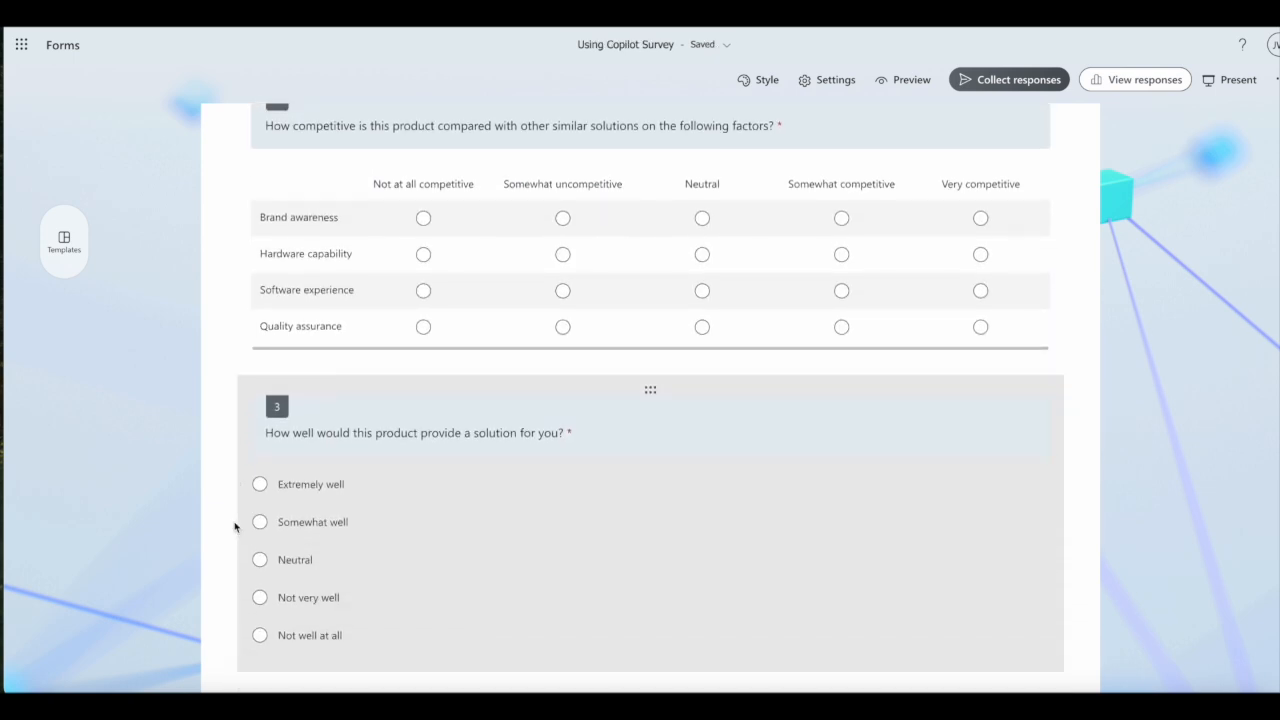
scroll(235, 527, "down", 1)
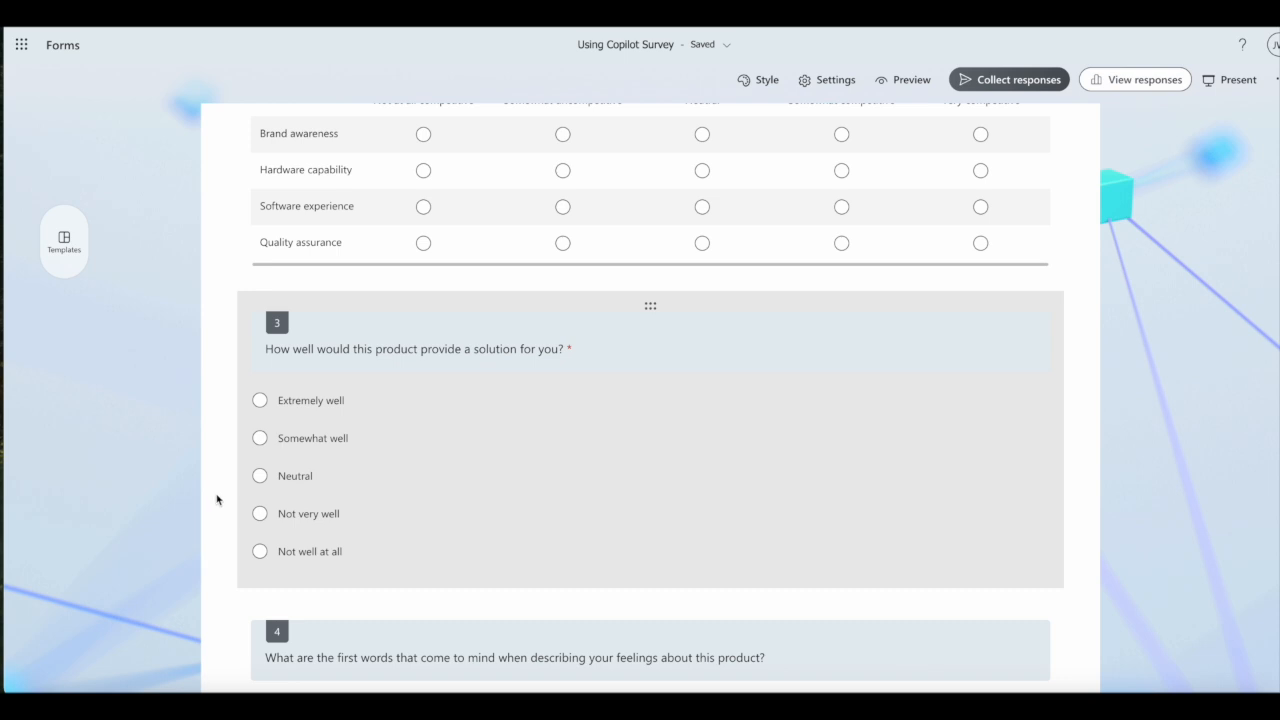
Step: Review questions 3 to 6 on the product's solution fit, first impressions, challenges and frustration level
scroll(217, 499, "down", 1)
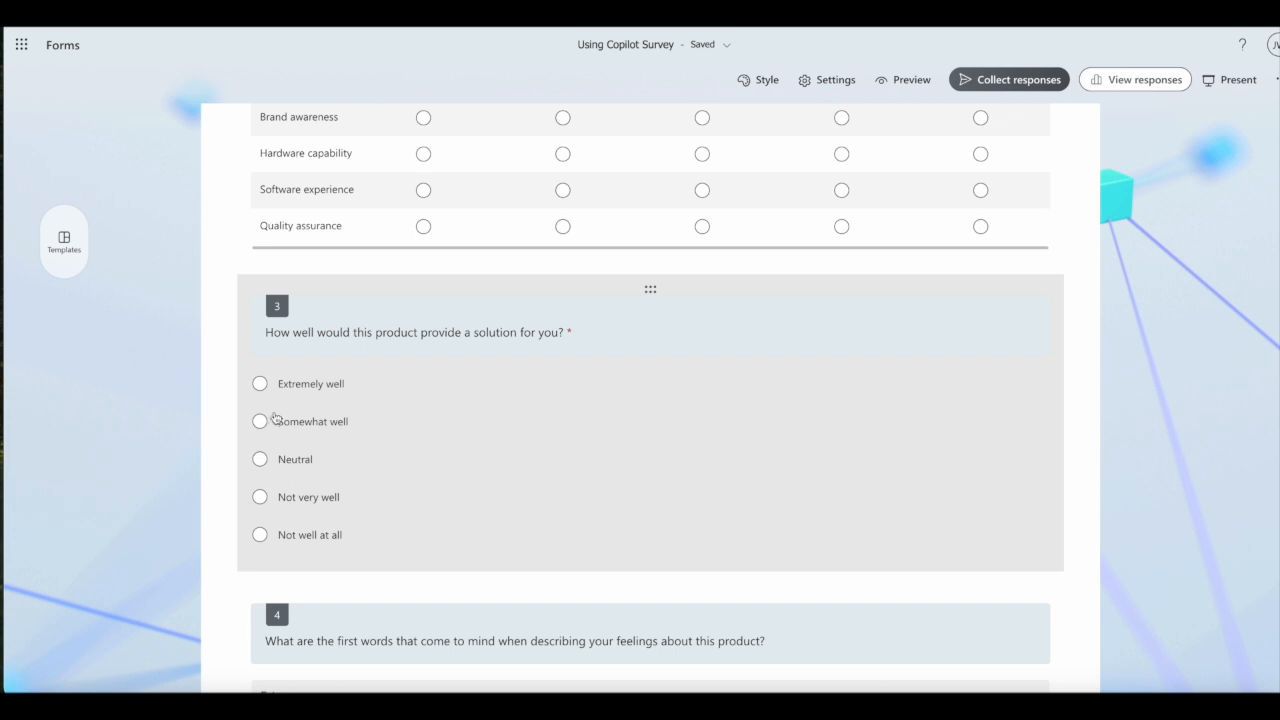
scroll(240, 531, "down", 1)
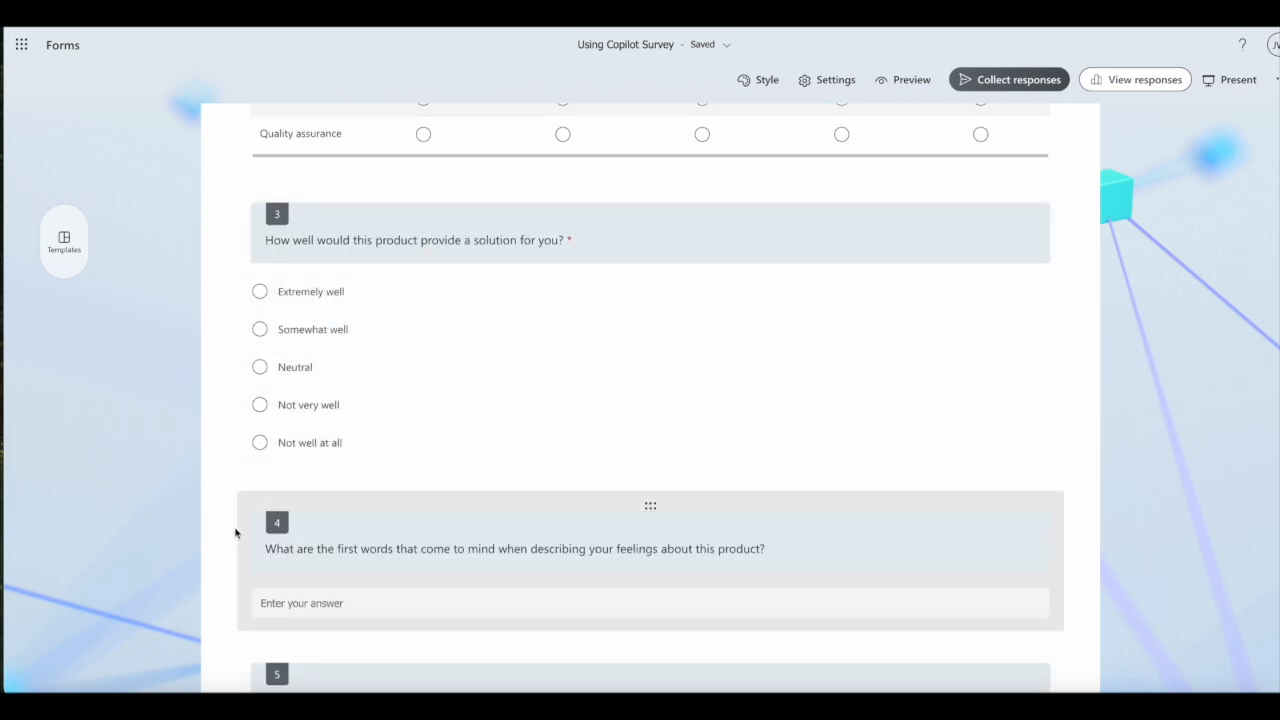
scroll(236, 532, "down", 1)
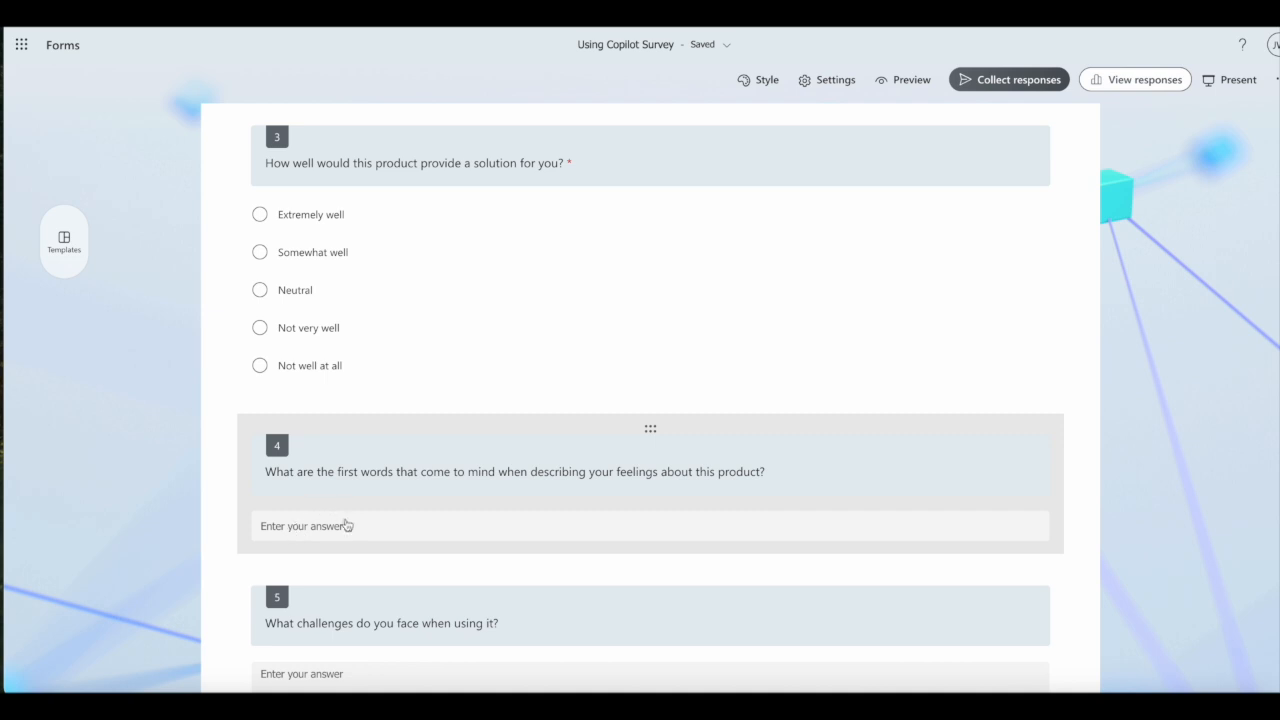
scroll(346, 532, "down", 2)
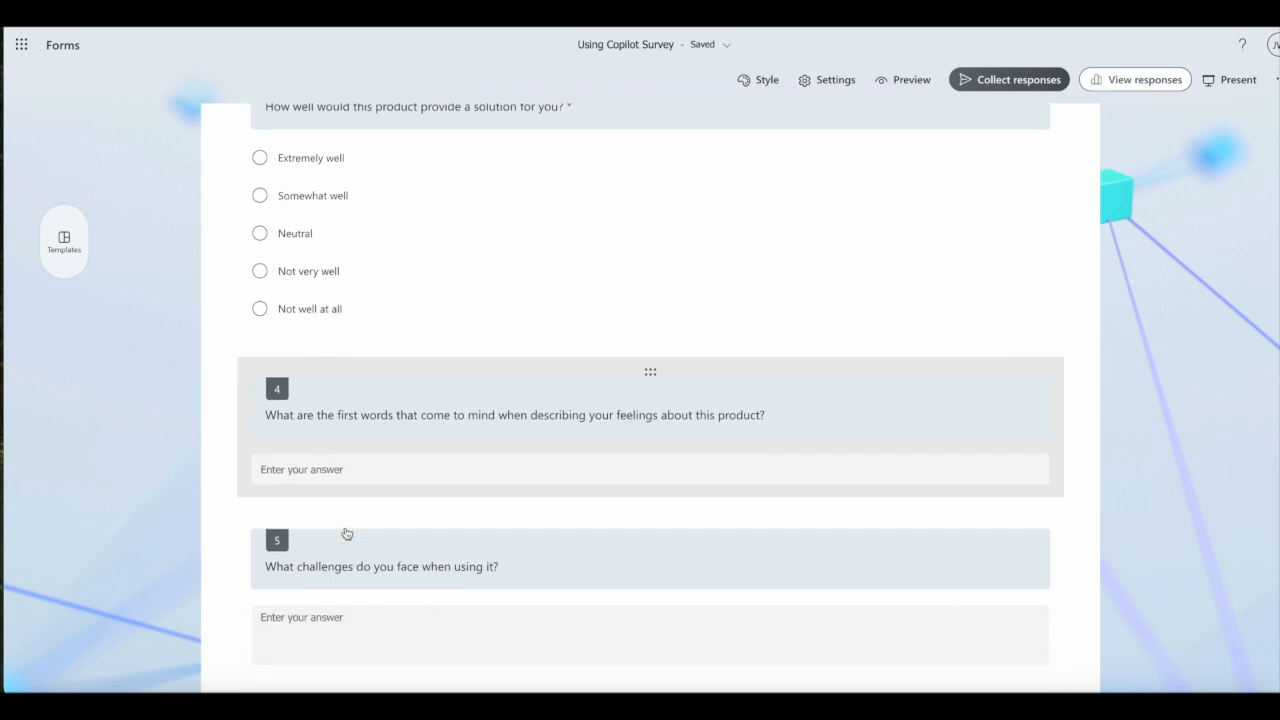
scroll(346, 532, "down", 1)
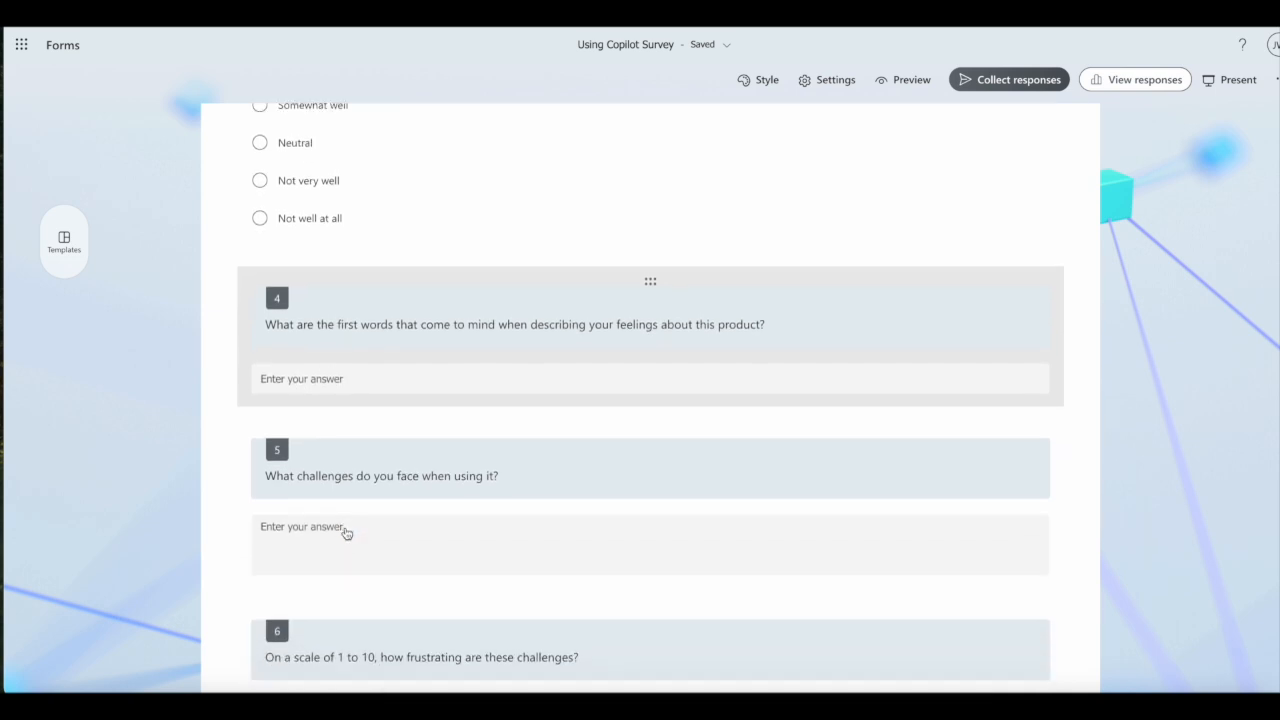
scroll(346, 533, "down", 1)
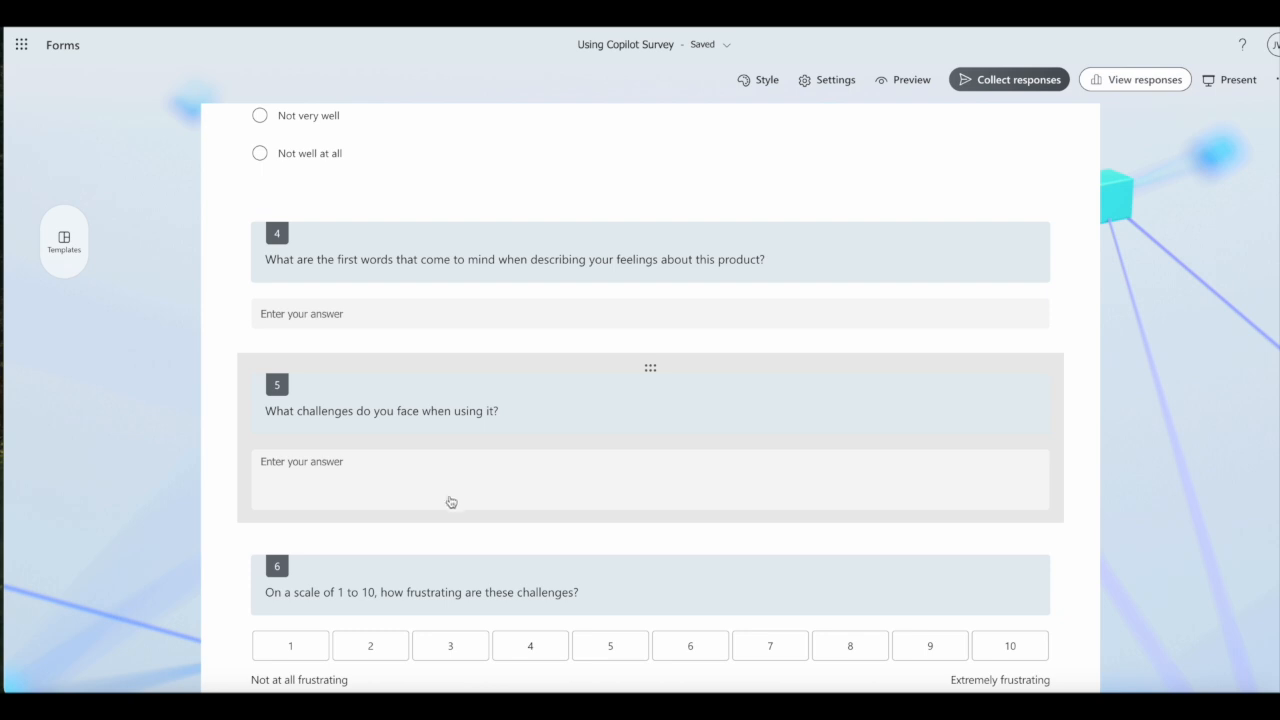
scroll(444, 524, "down", 1)
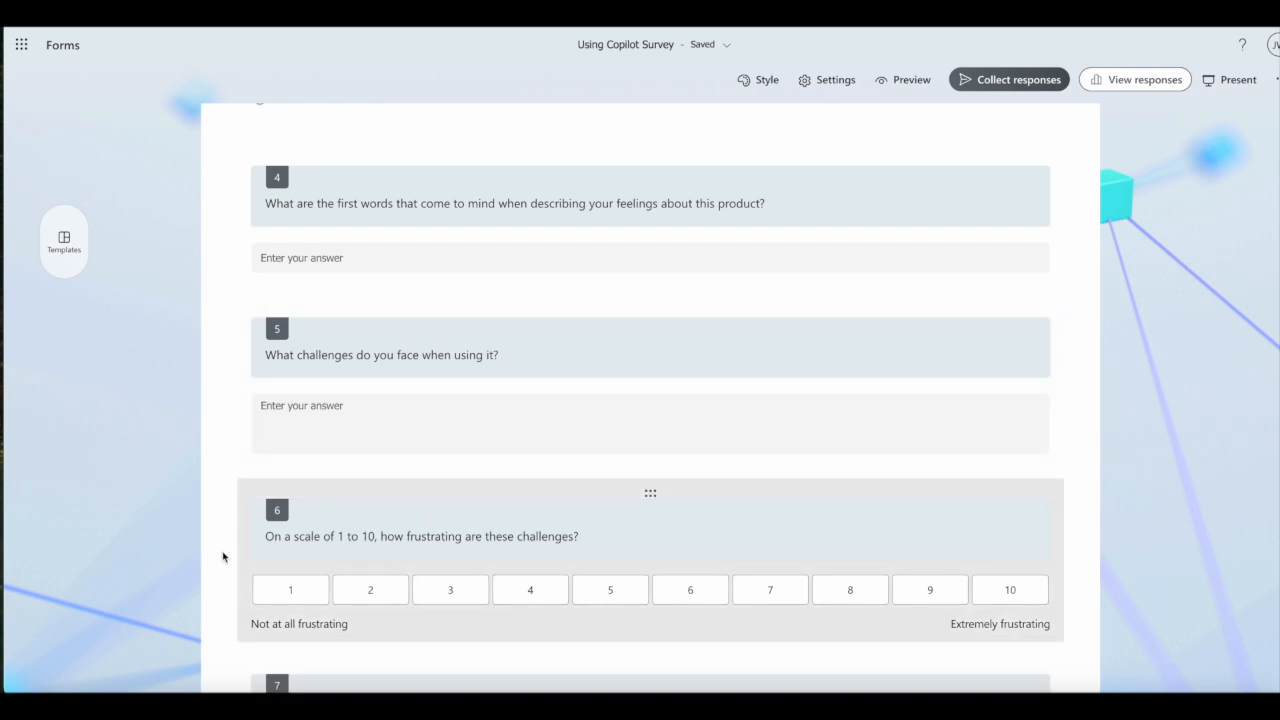
scroll(223, 557, "down", 1)
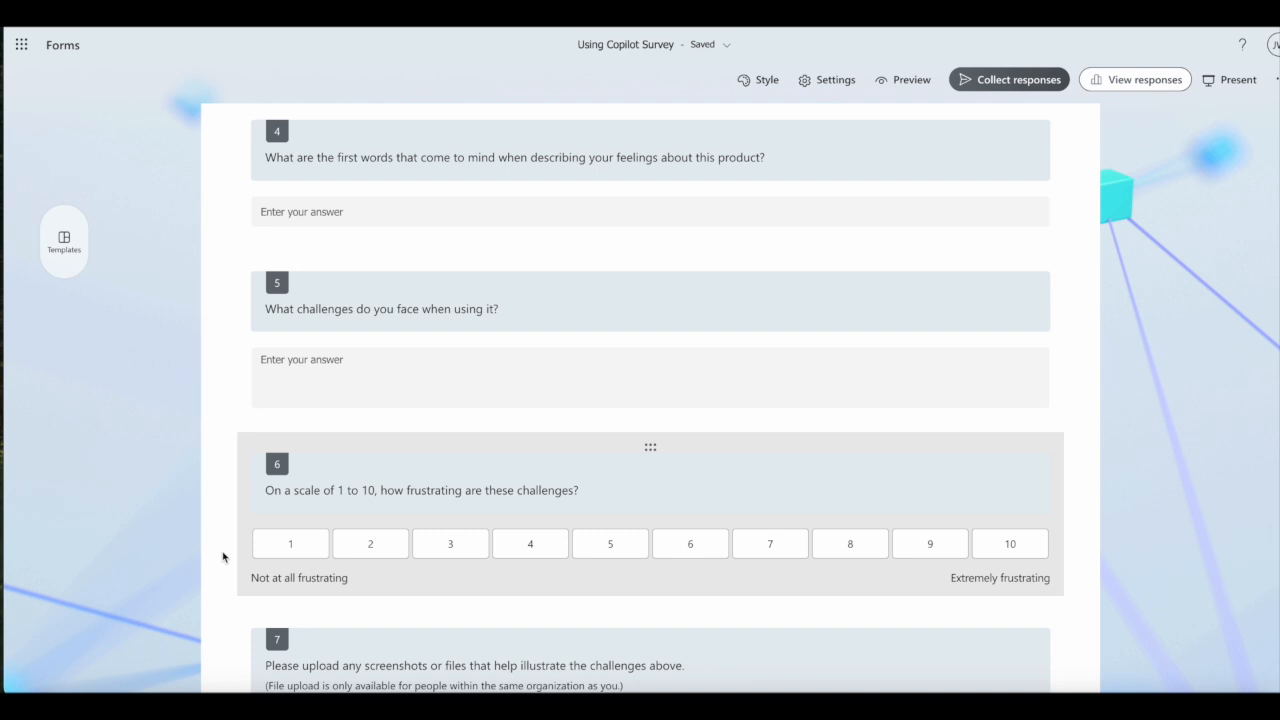
Step: Delete question 7, which asks respondents to upload screenshots or files illustrating the challenges
scroll(230, 590, "down", 4)
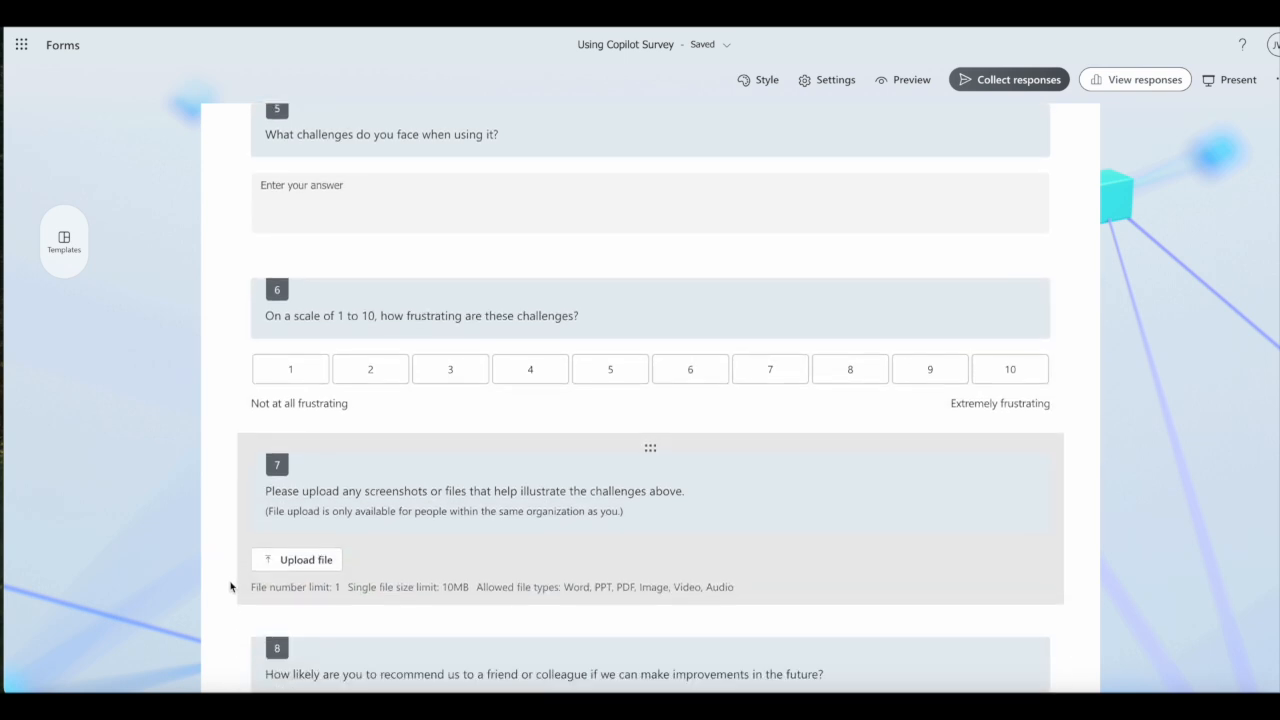
left_click(348, 451)
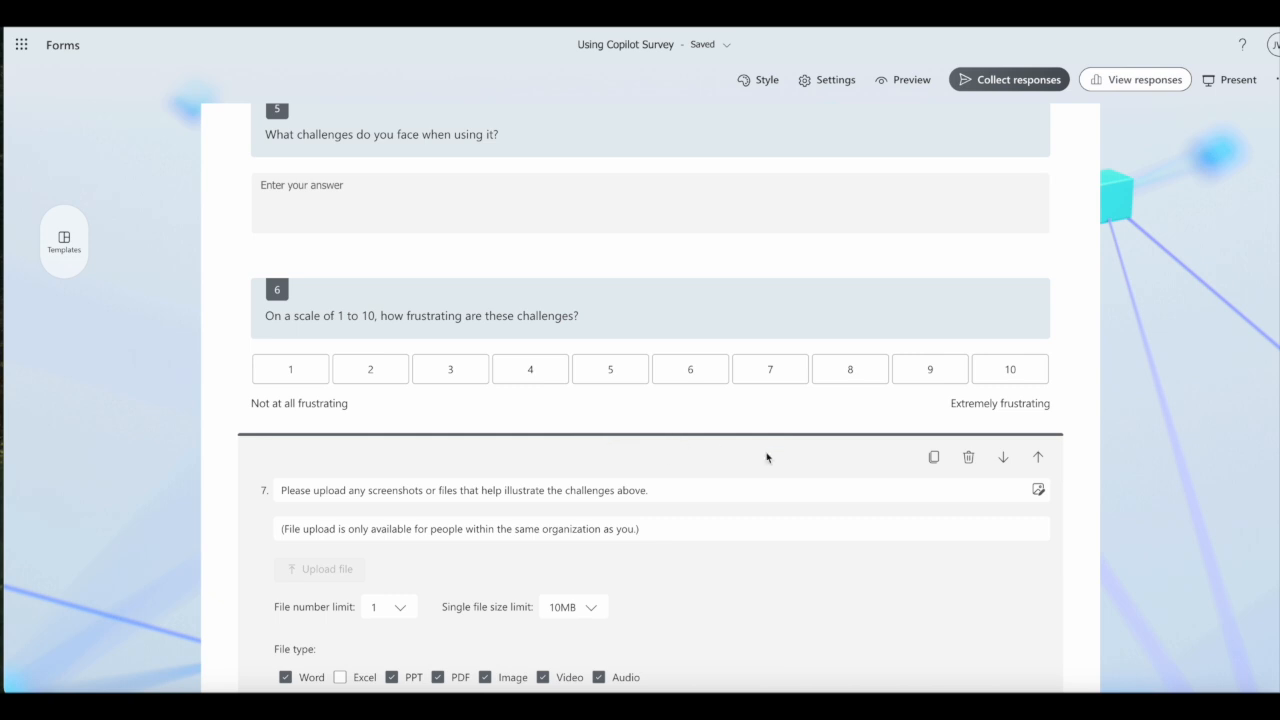
left_click(968, 458)
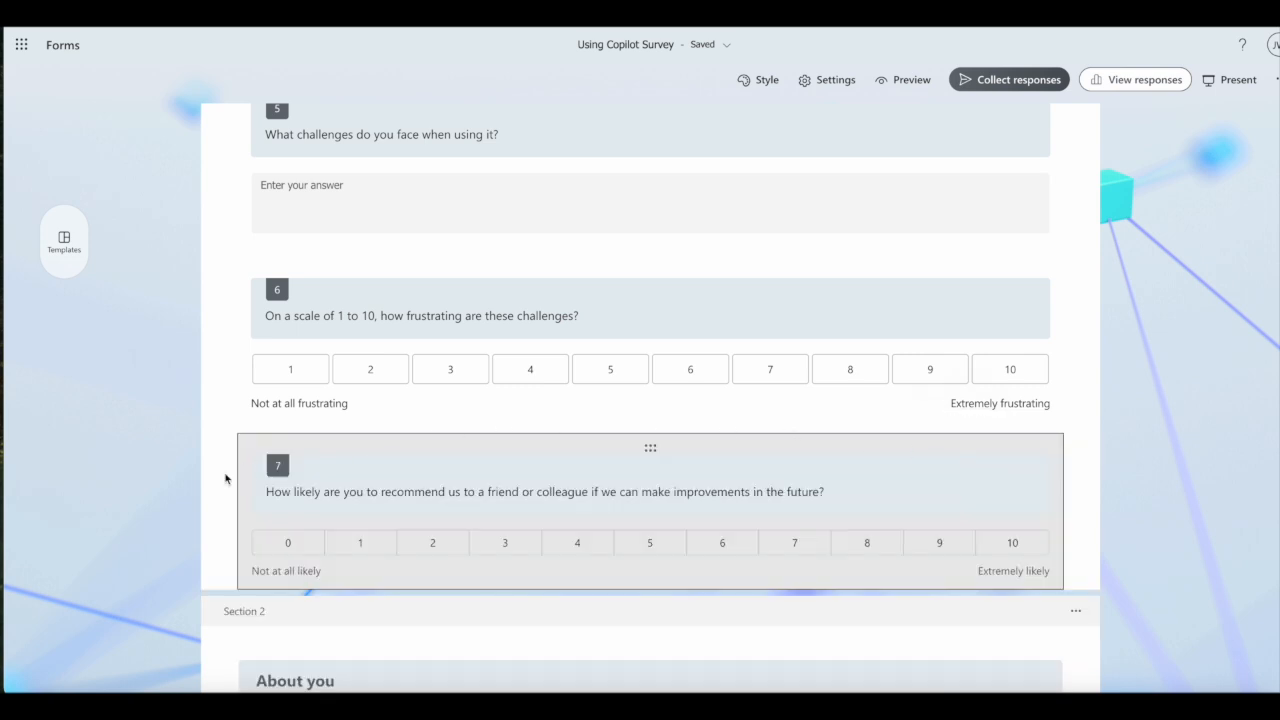
Step: Review the recommendation question and the About you section's questions on technology proficiency, gender, age and industry
scroll(218, 497, "down", 1)
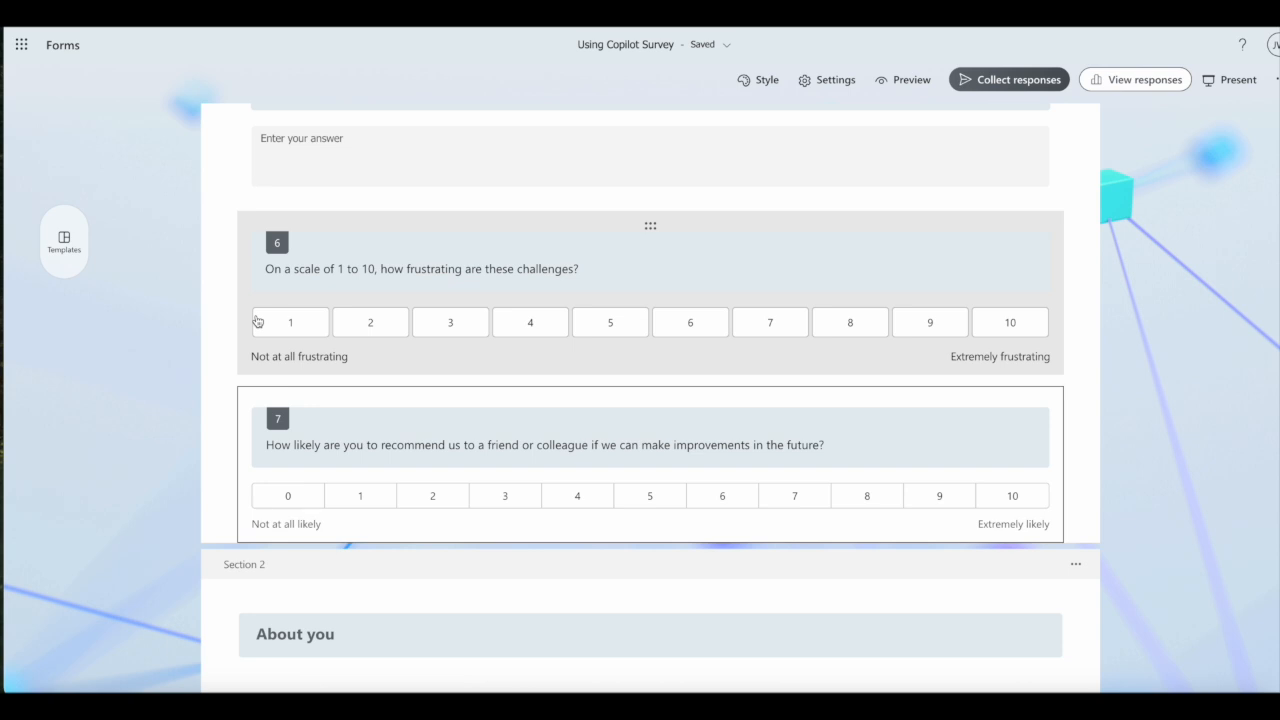
scroll(537, 420, "down", 1)
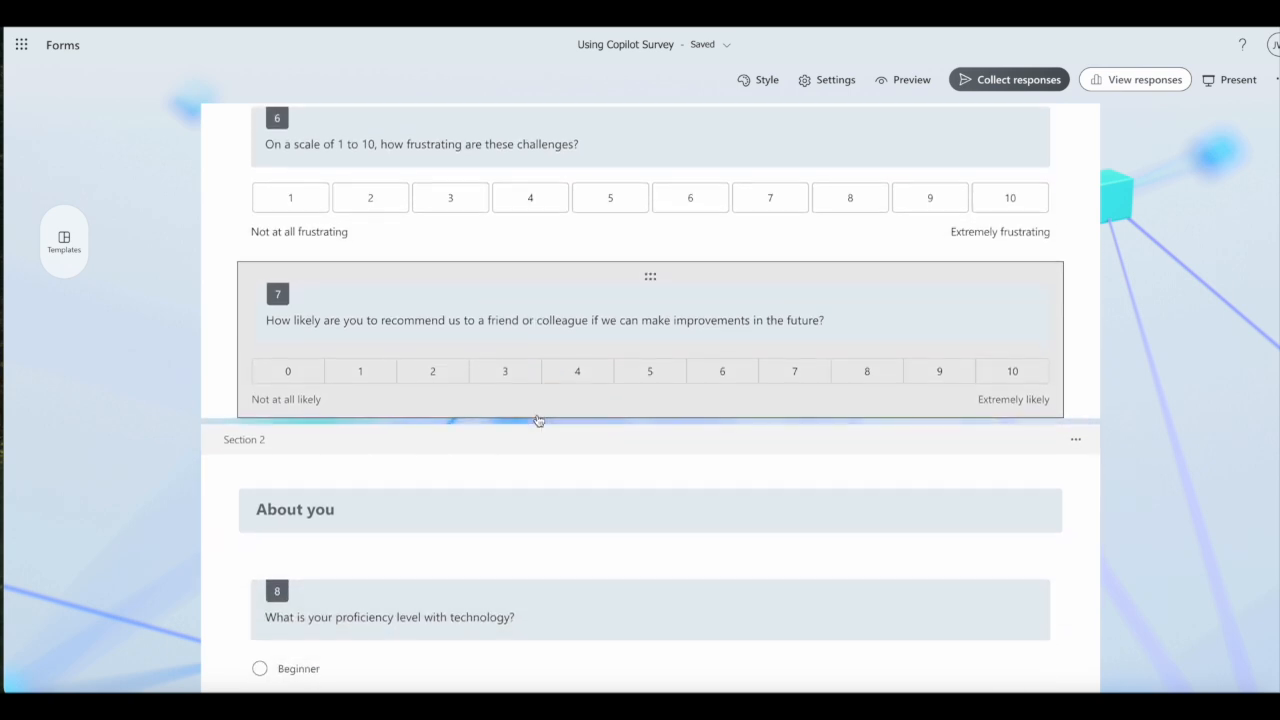
scroll(537, 420, "down", 1)
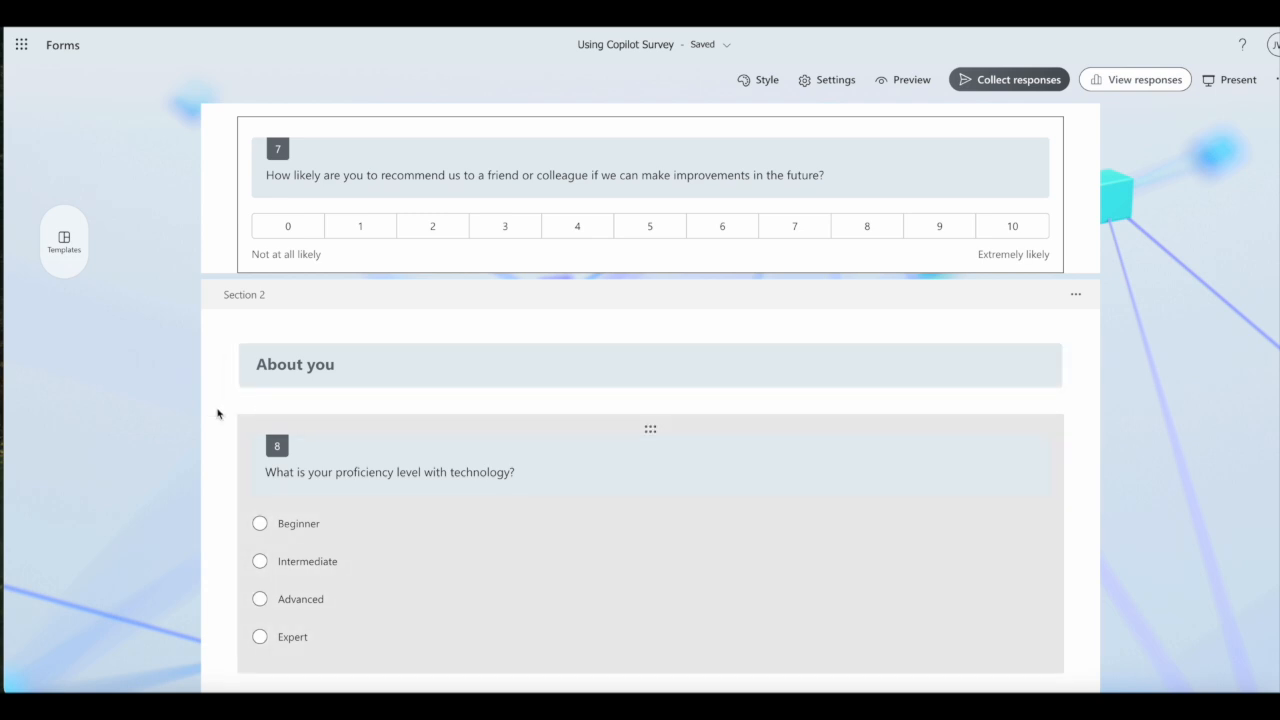
scroll(218, 413, "down", 1)
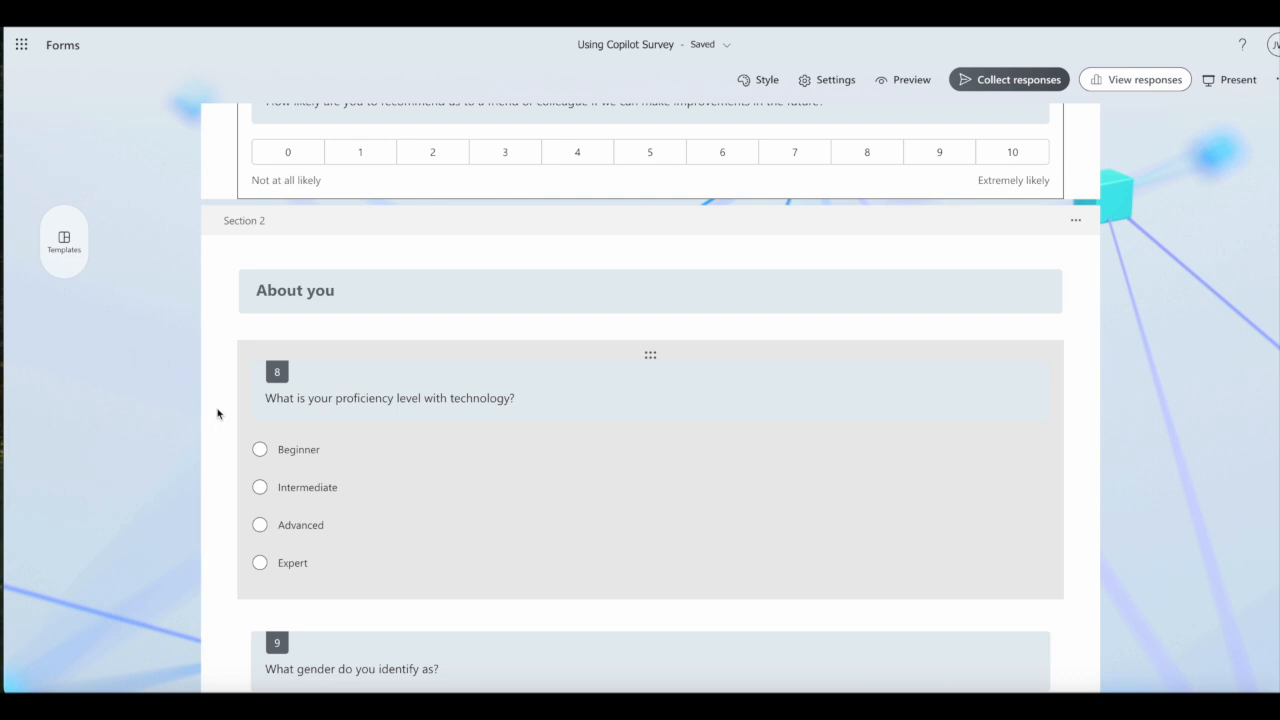
scroll(218, 413, "down", 2)
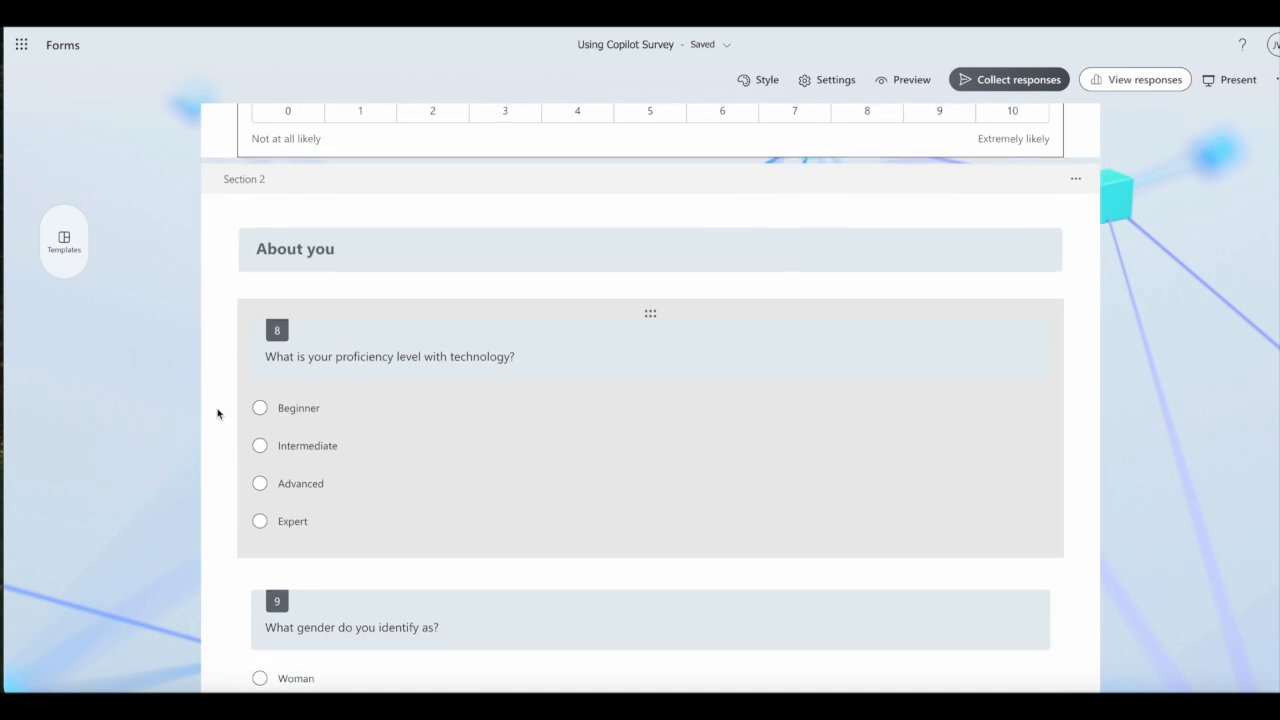
scroll(218, 413, "down", 2)
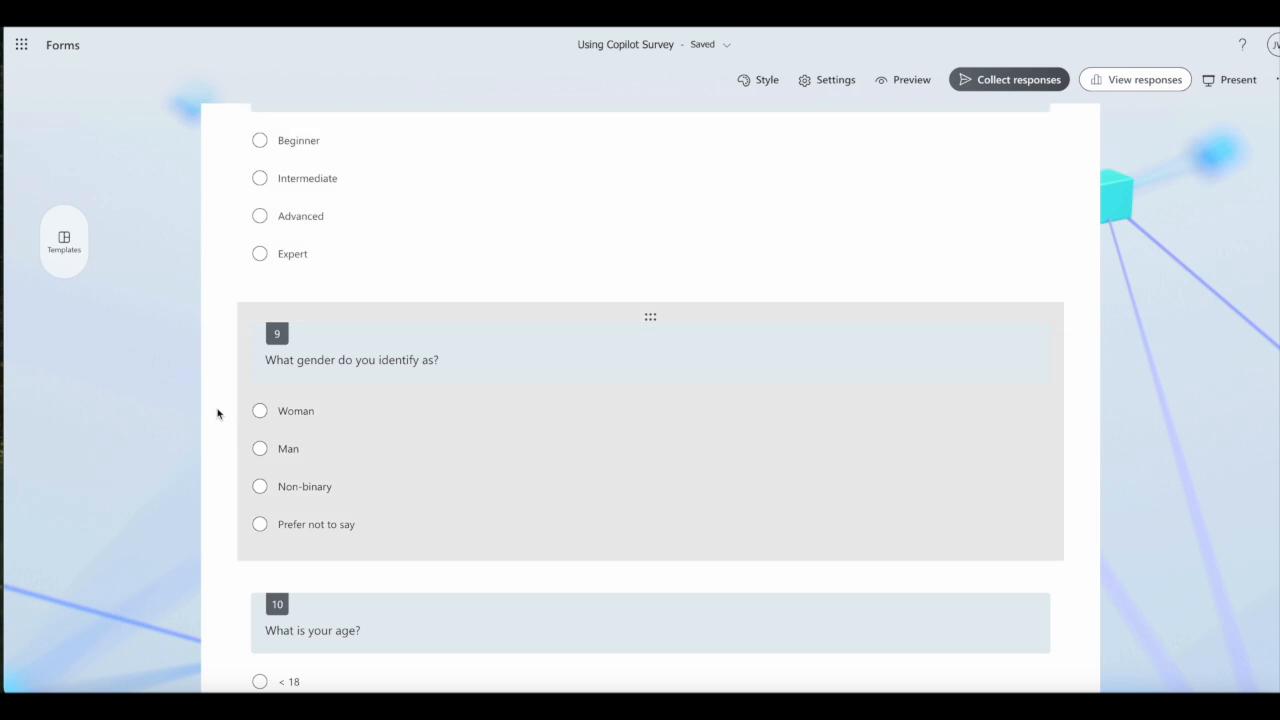
scroll(218, 413, "down", 2)
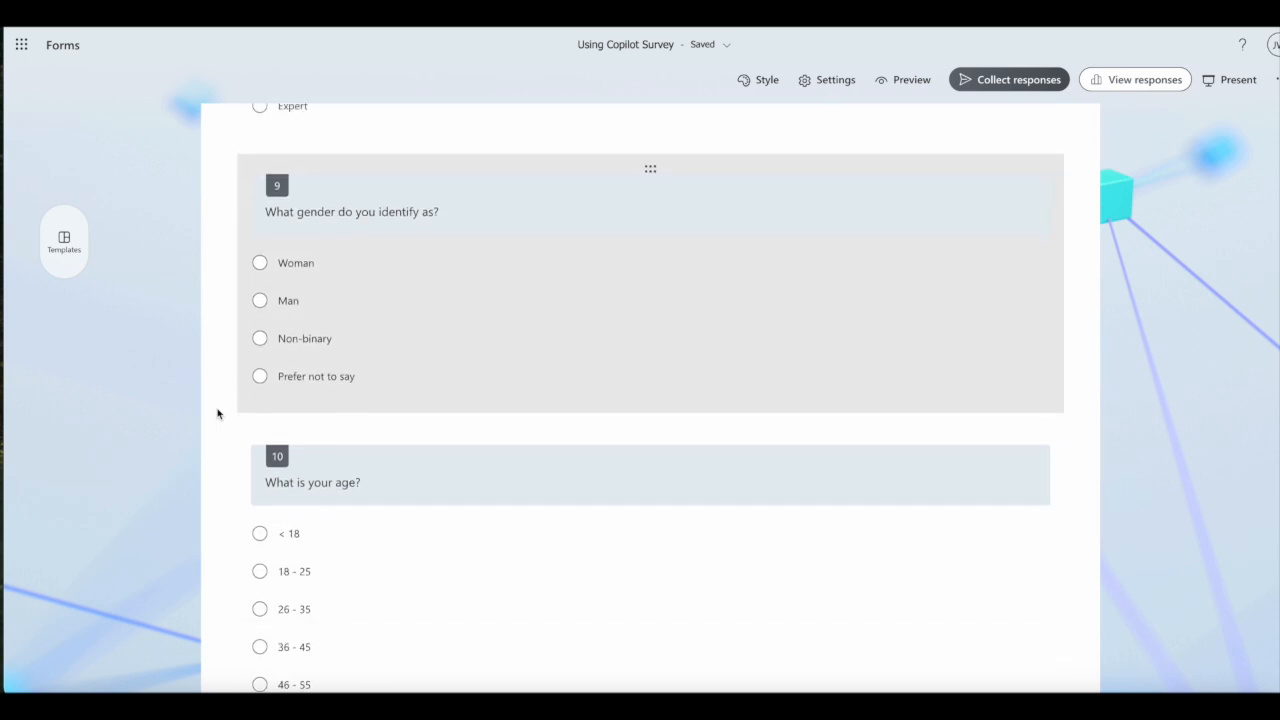
scroll(218, 413, "down", 2)
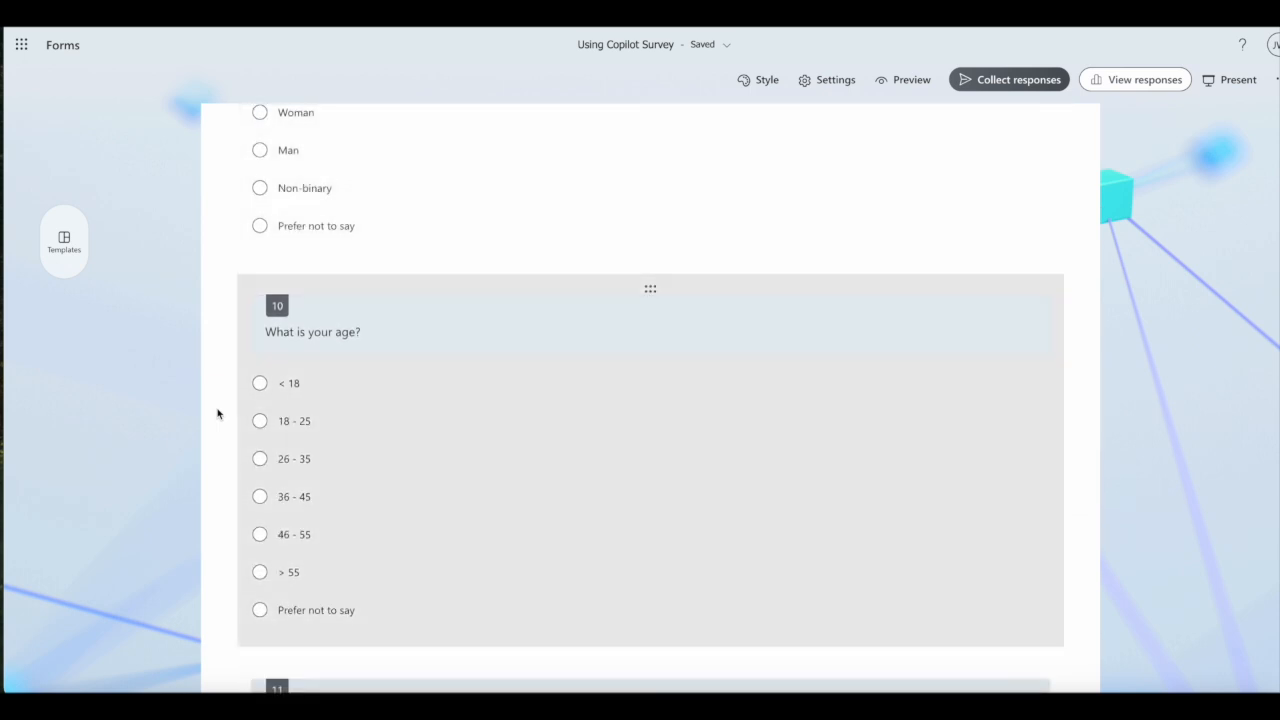
scroll(218, 412, "down", 1)
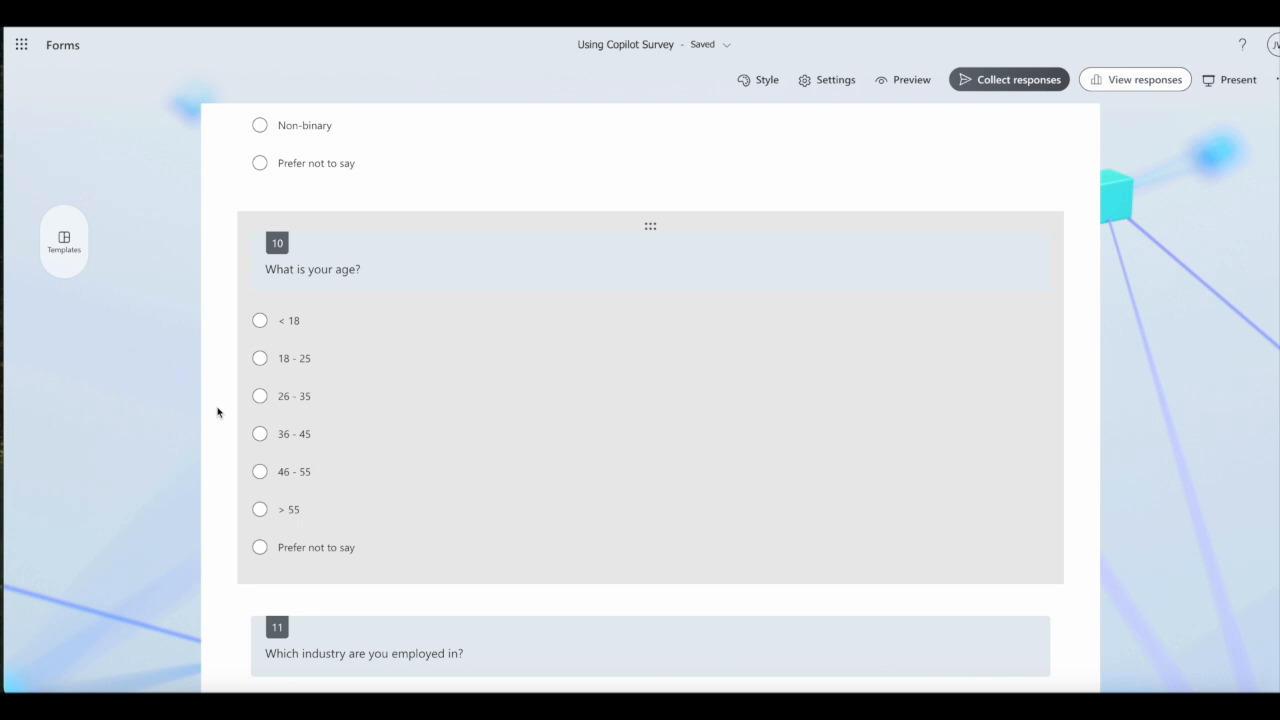
scroll(218, 412, "down", 3)
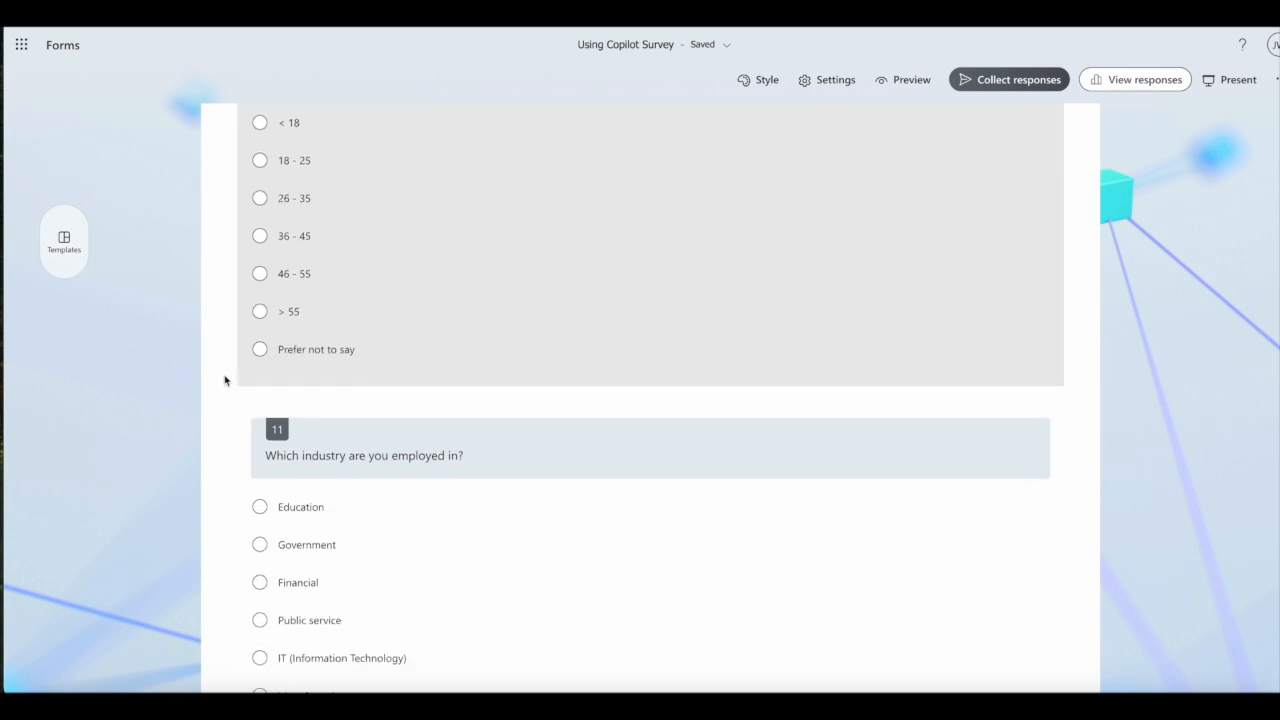
scroll(225, 380, "down", 2)
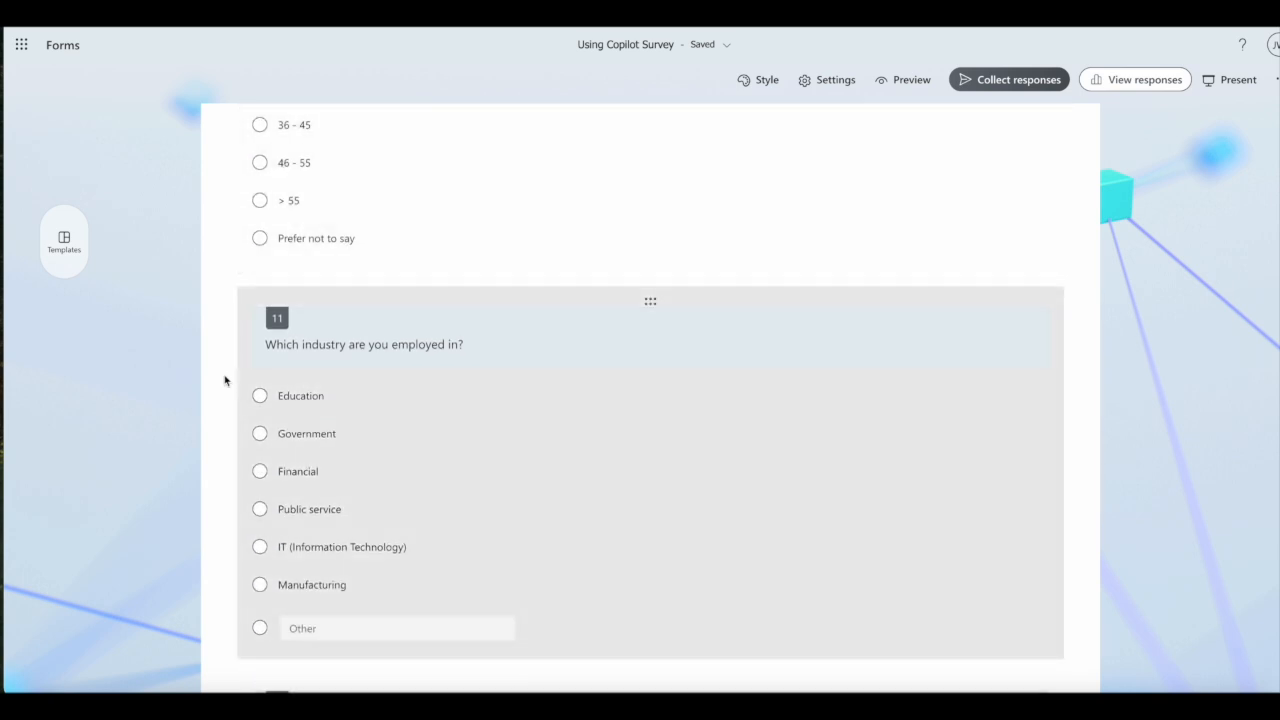
scroll(225, 380, "down", 2)
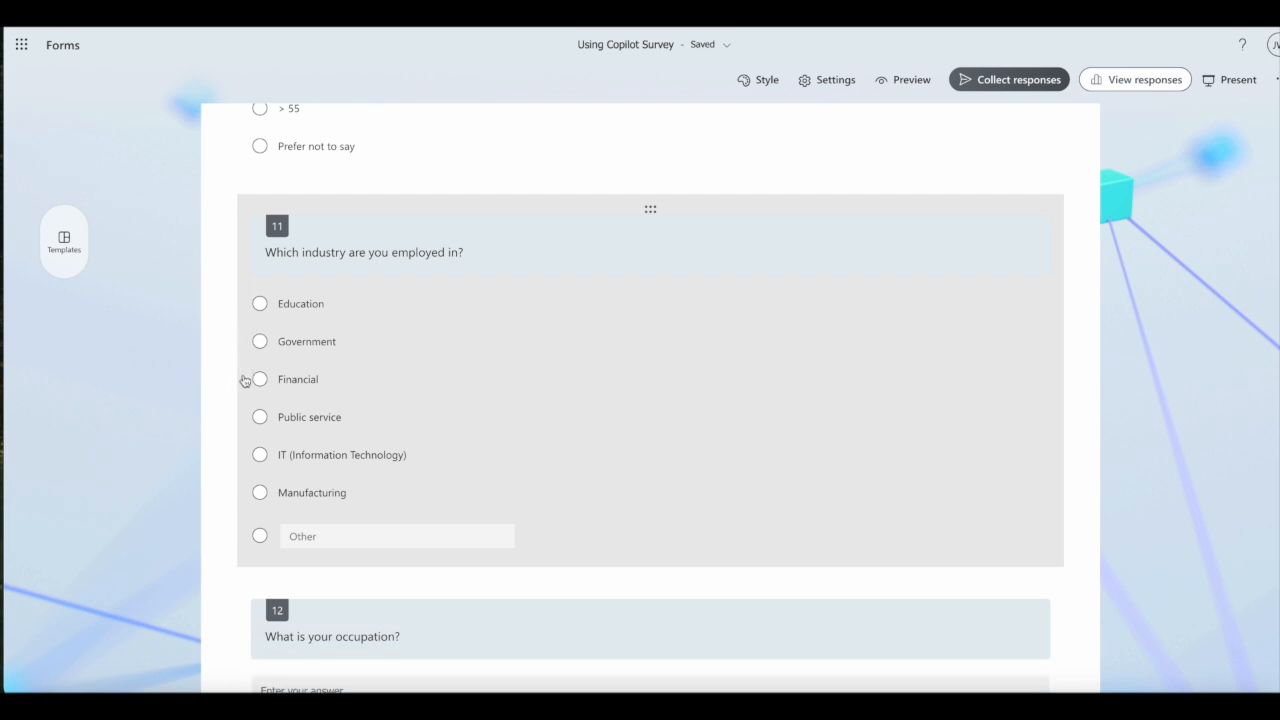
Step: Delete the "What is your occupation?" question from the About you section
scroll(245, 381, "down", 3)
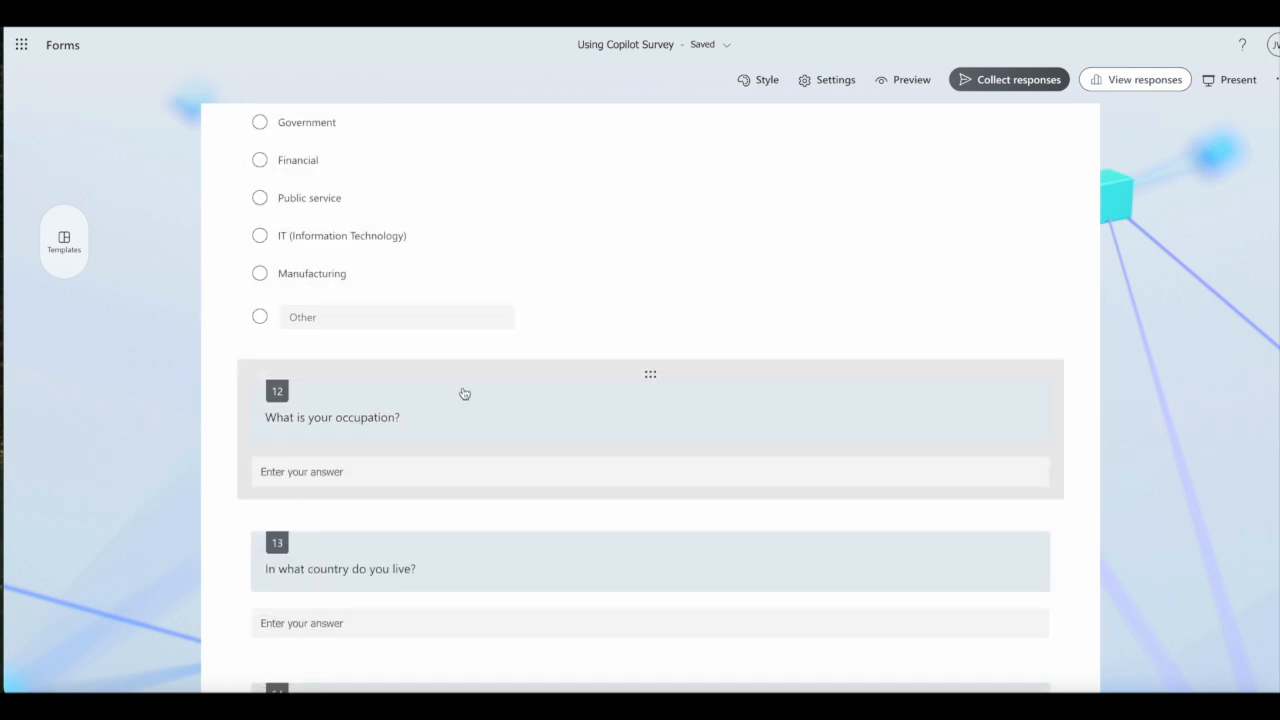
left_click(745, 374)
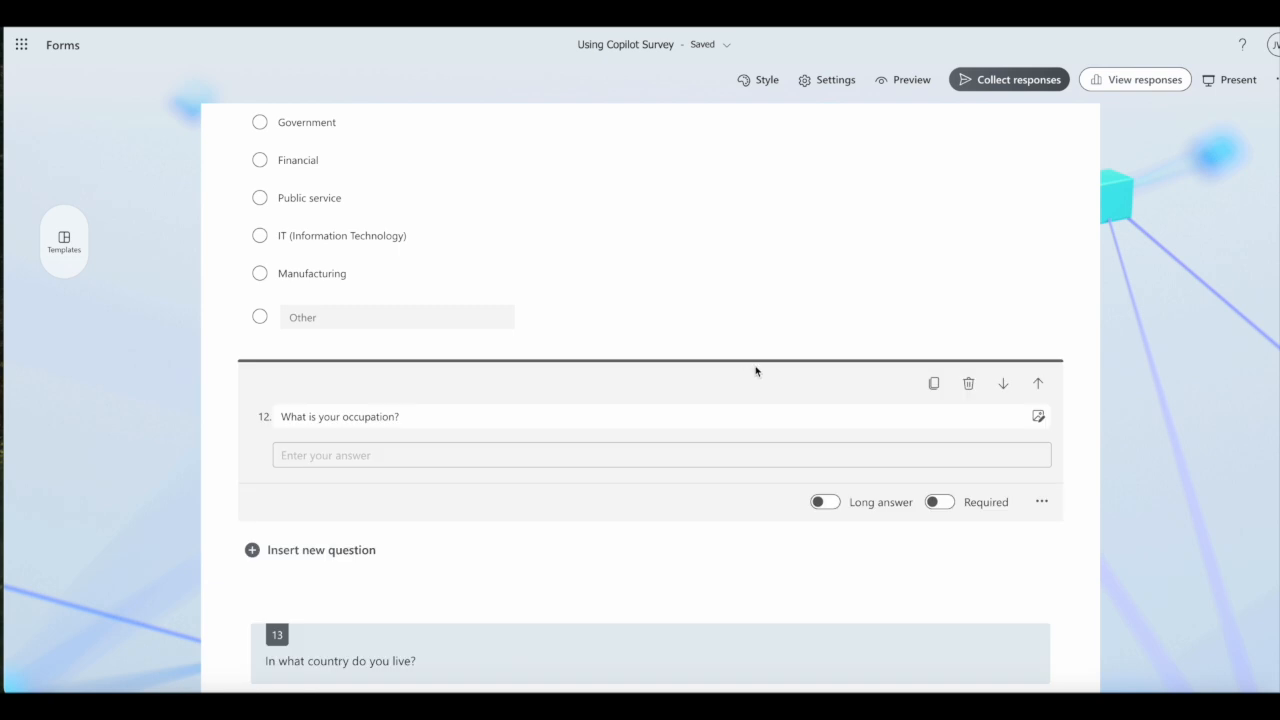
left_click(968, 386)
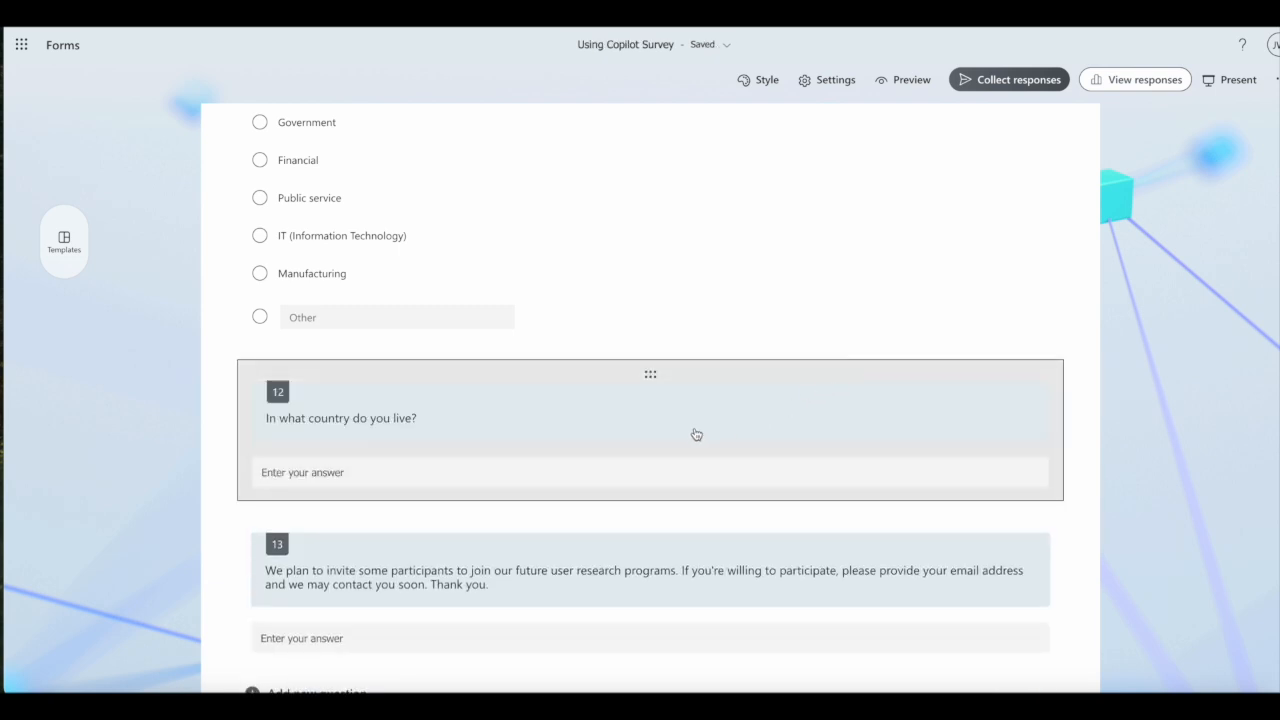
Step: Try the purple animated theme, then apply the green-grey animated theme with hand-drawn business charts to the survey
scroll(696, 434, "down", 1)
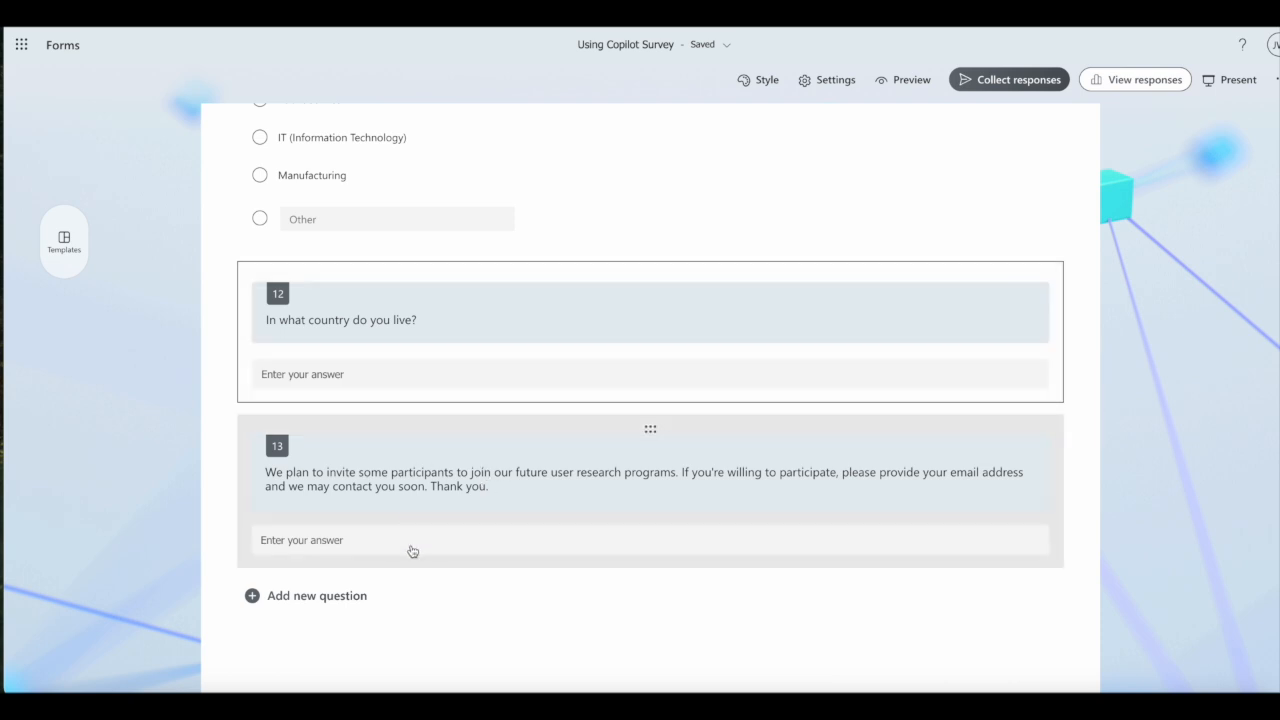
scroll(414, 504, "down", 1)
scroll(414, 504, "up", 10)
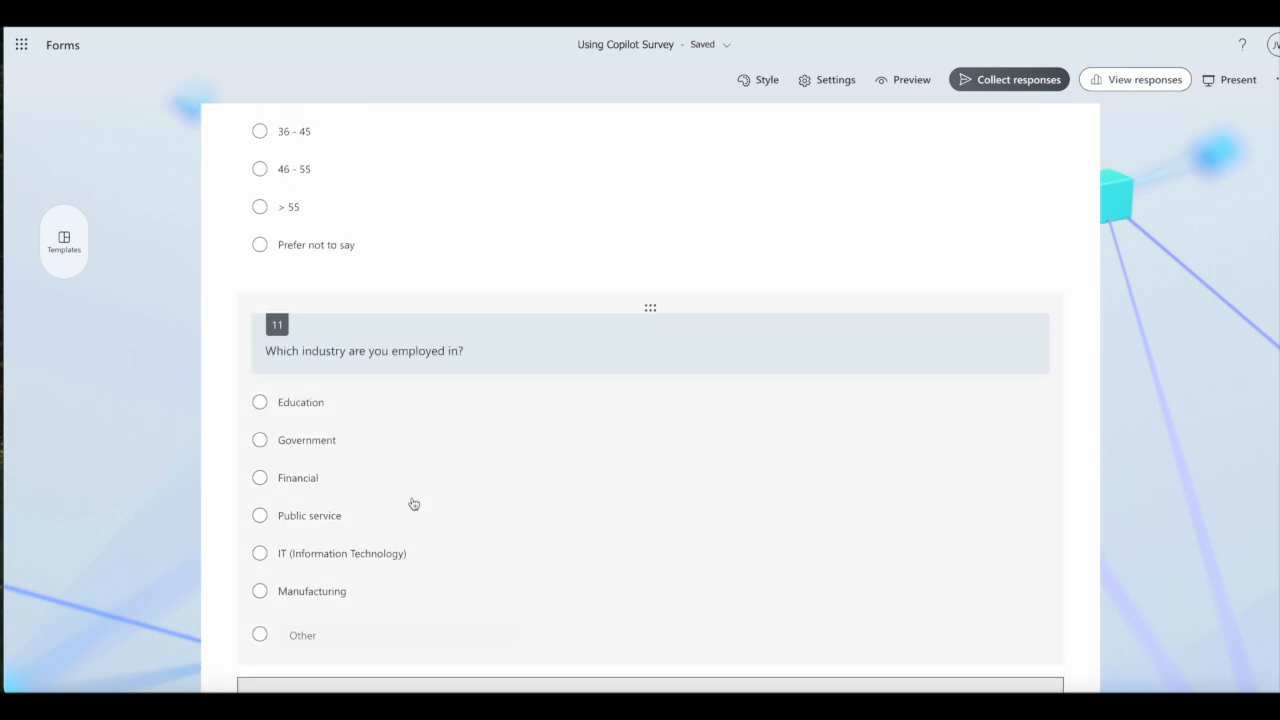
scroll(414, 504, "up", 15)
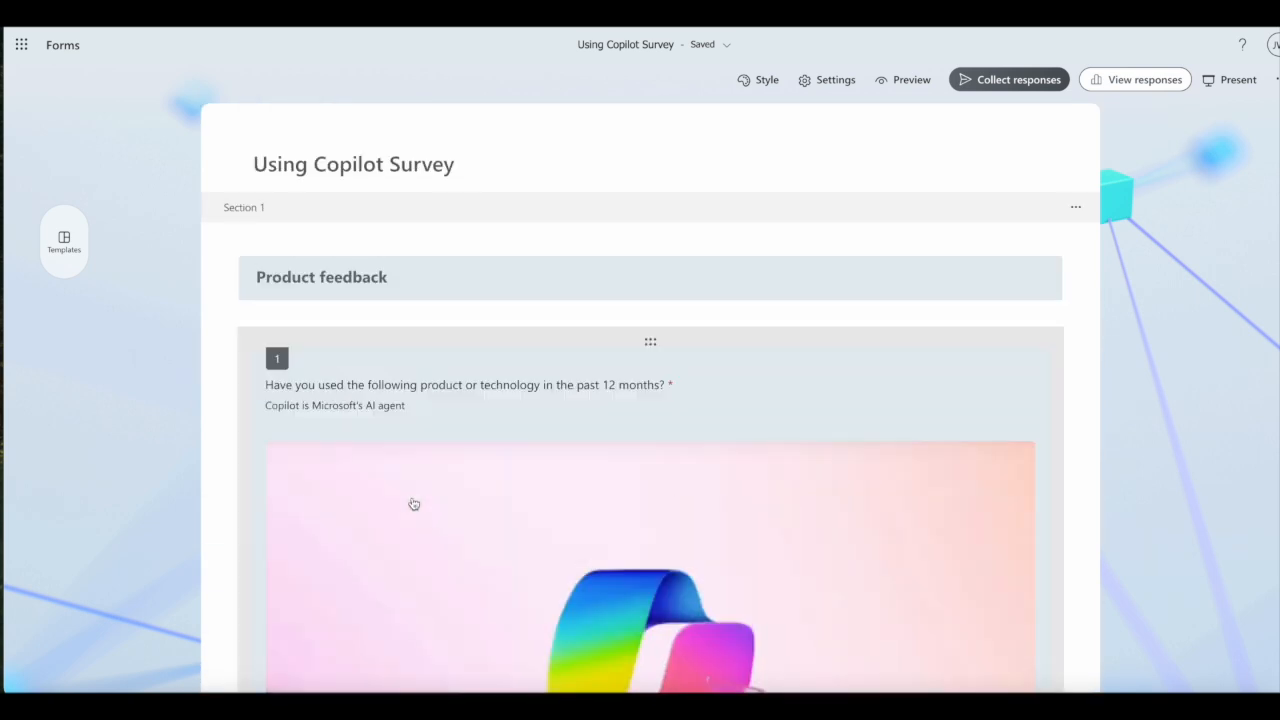
left_click(768, 81)
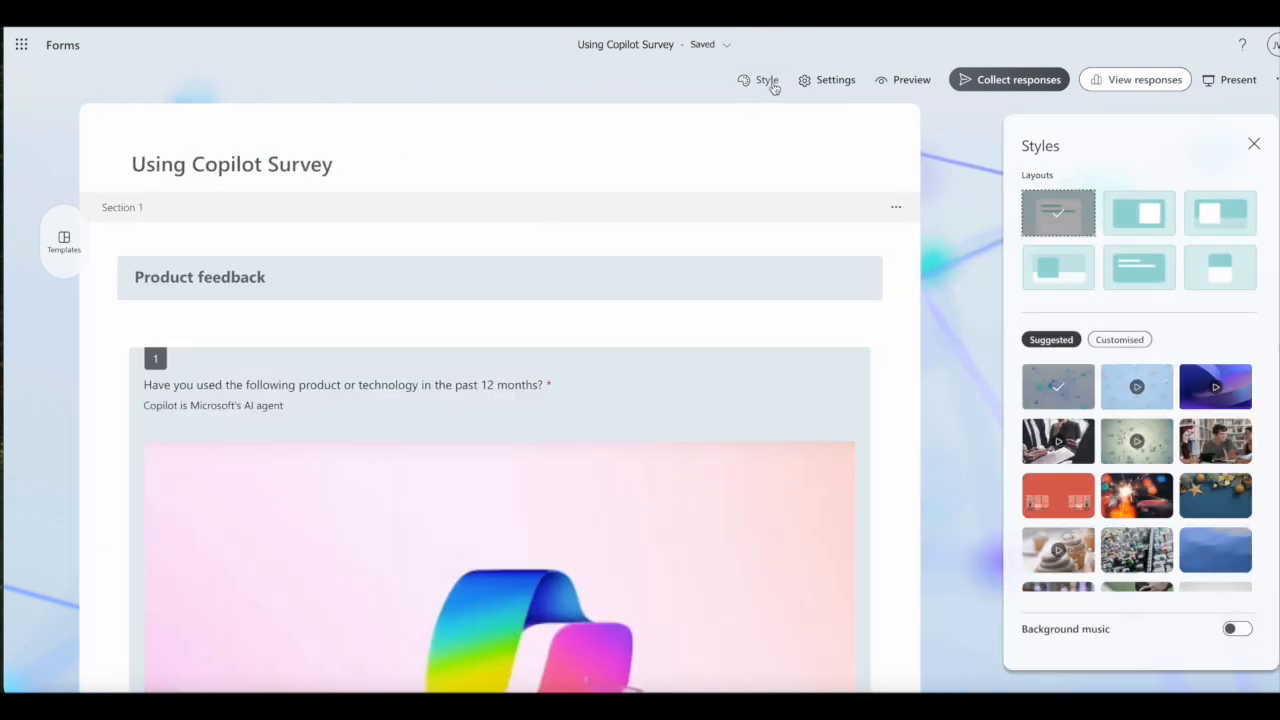
left_click(1201, 384)
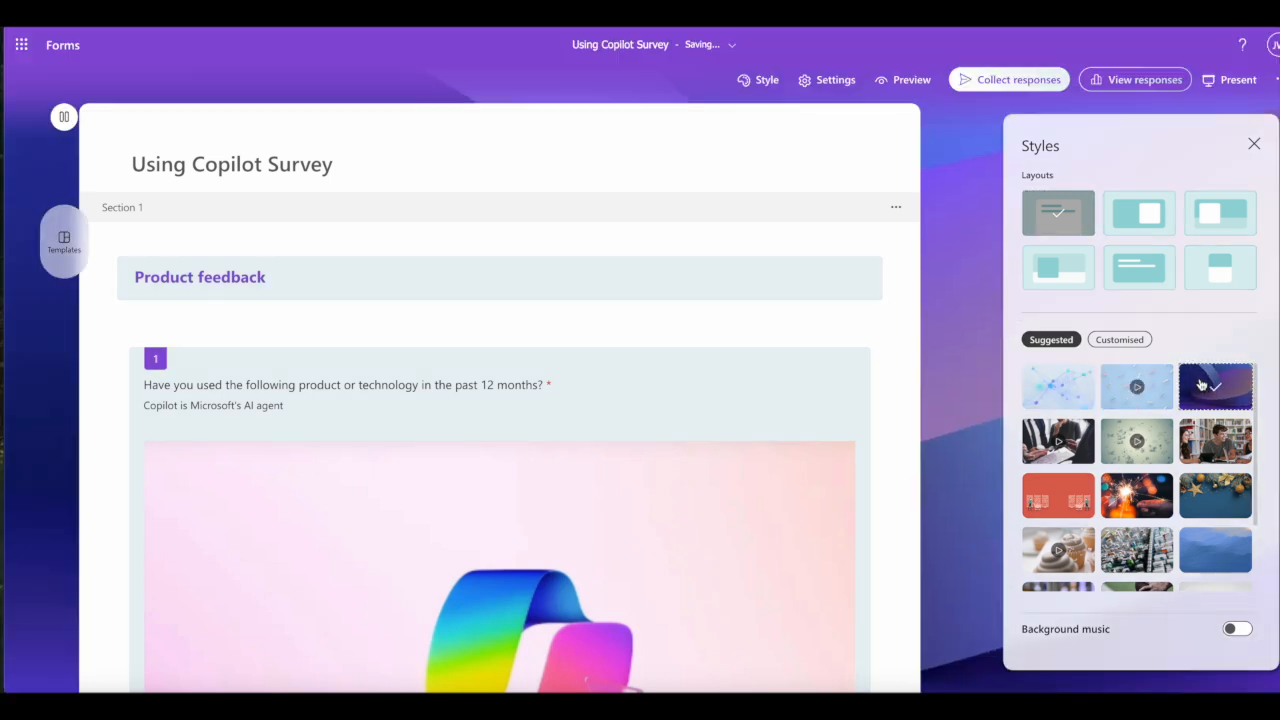
left_click(1073, 441)
left_click(1137, 442)
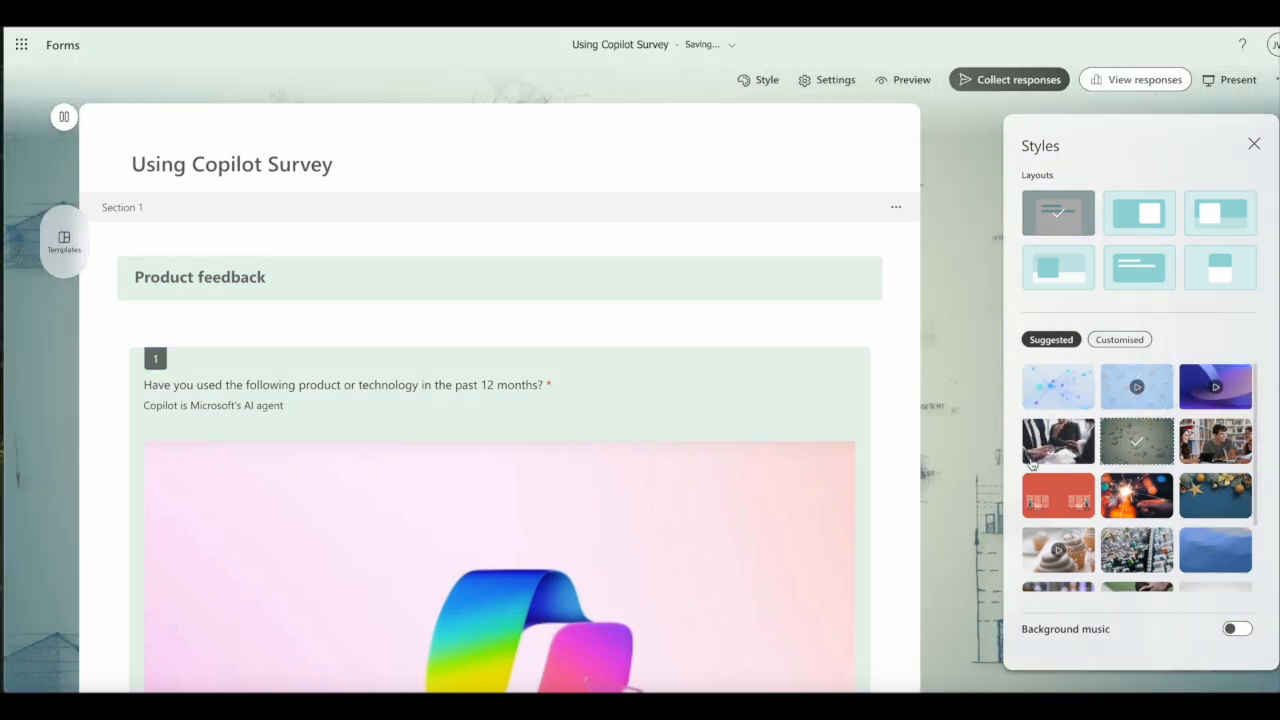
Step: Try the layouts that place the title card over a cover image, then return to the plain title layout
left_click(1124, 227)
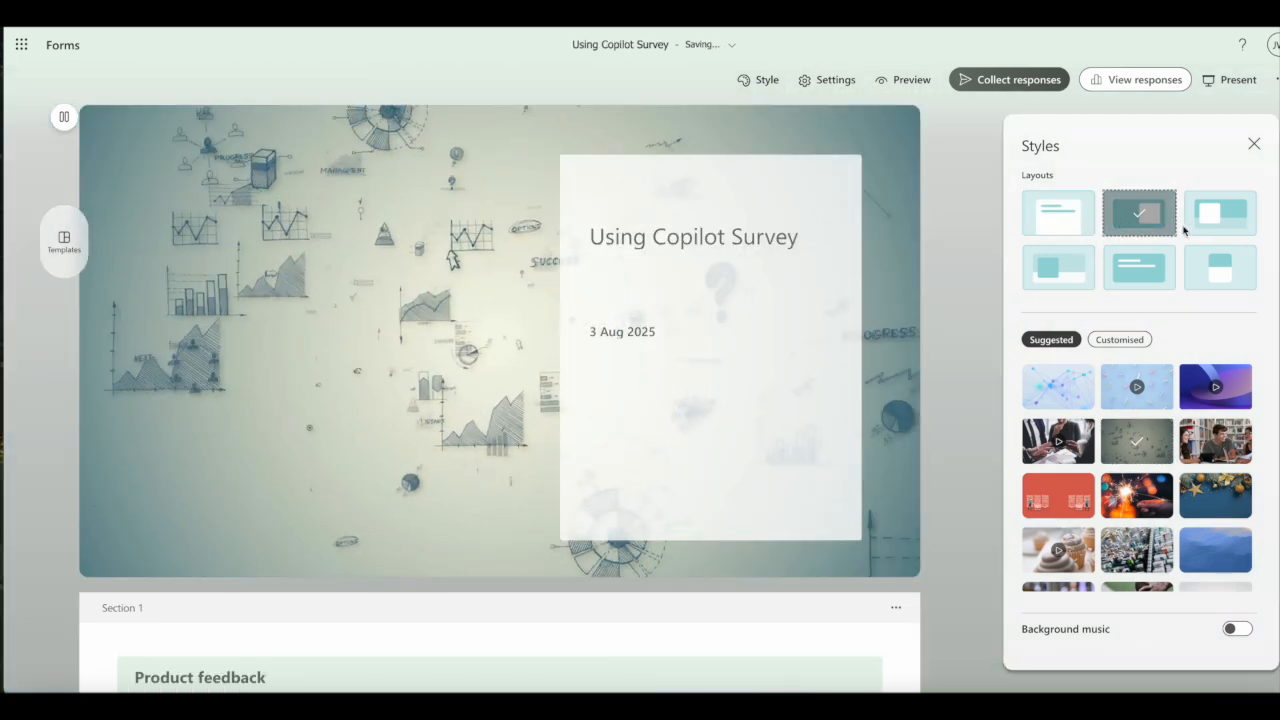
left_click(1191, 232)
left_click(1058, 213)
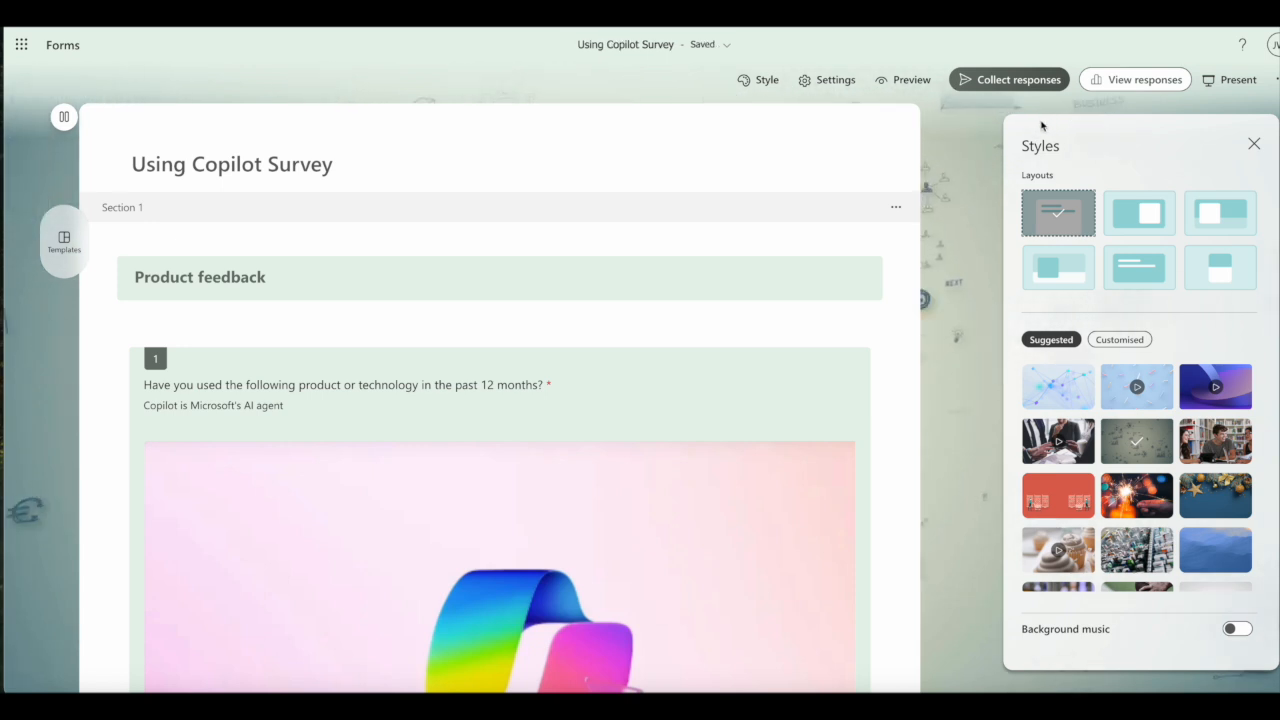
Step: Set the form so that anyone can respond, and turn on the progress bar for respondents
left_click(862, 86)
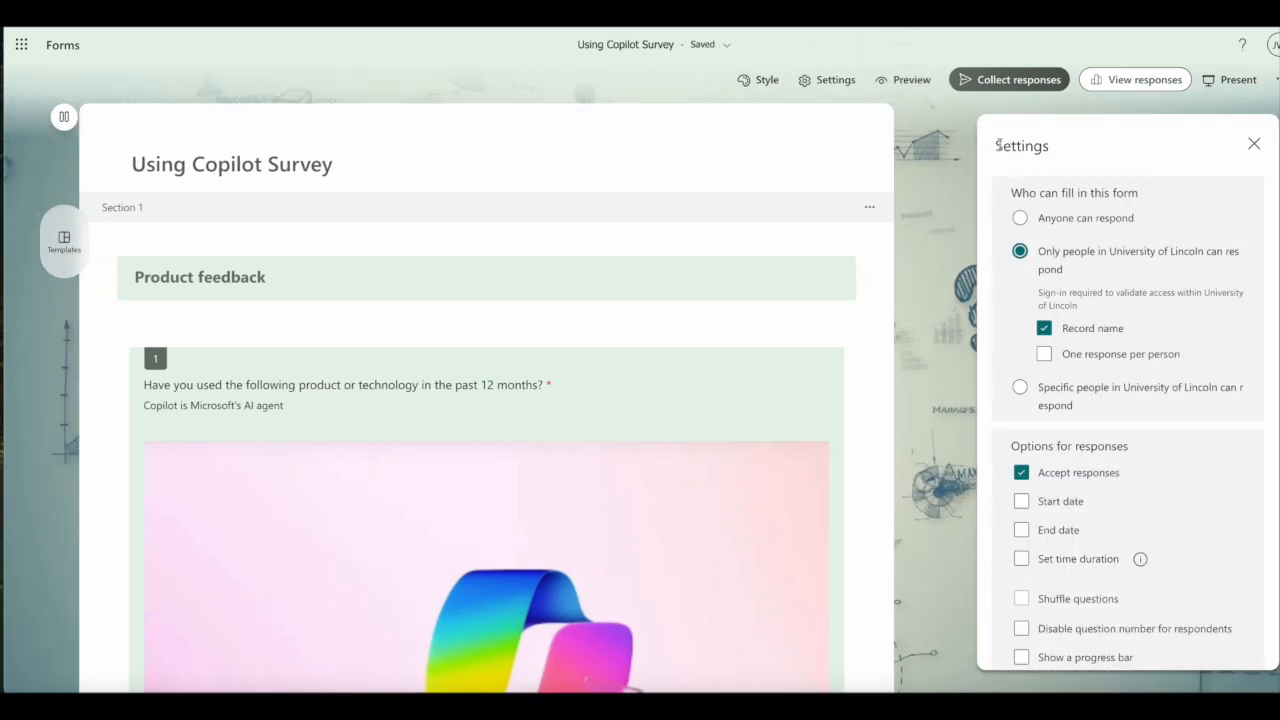
left_click(1019, 218)
scroll(1021, 320, "down", 2)
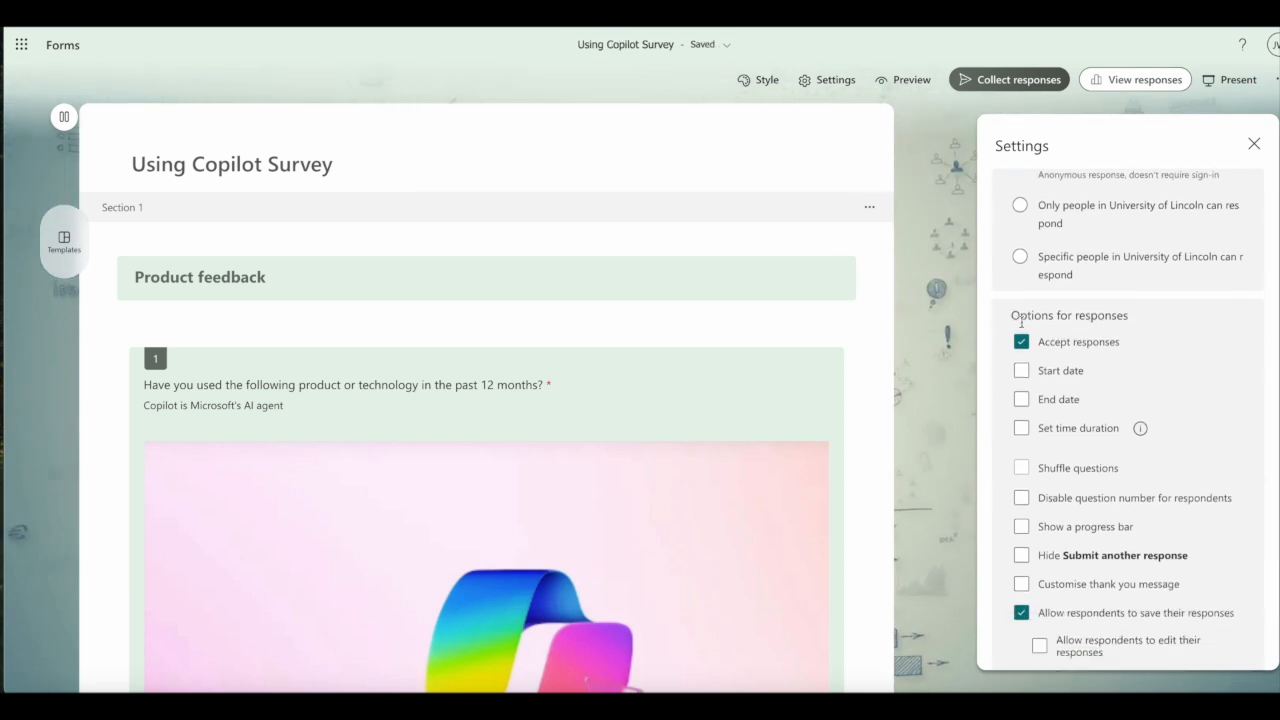
scroll(1010, 450, "down", 1)
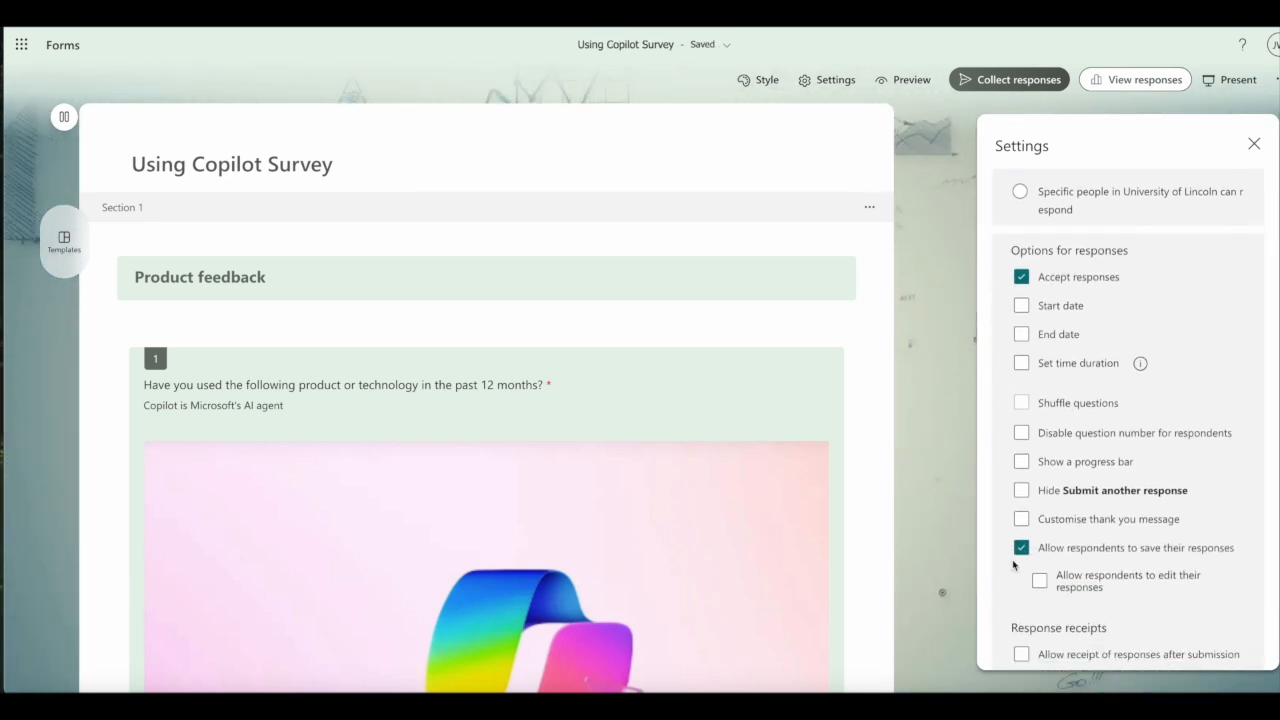
scroll(1010, 506, "down", 1)
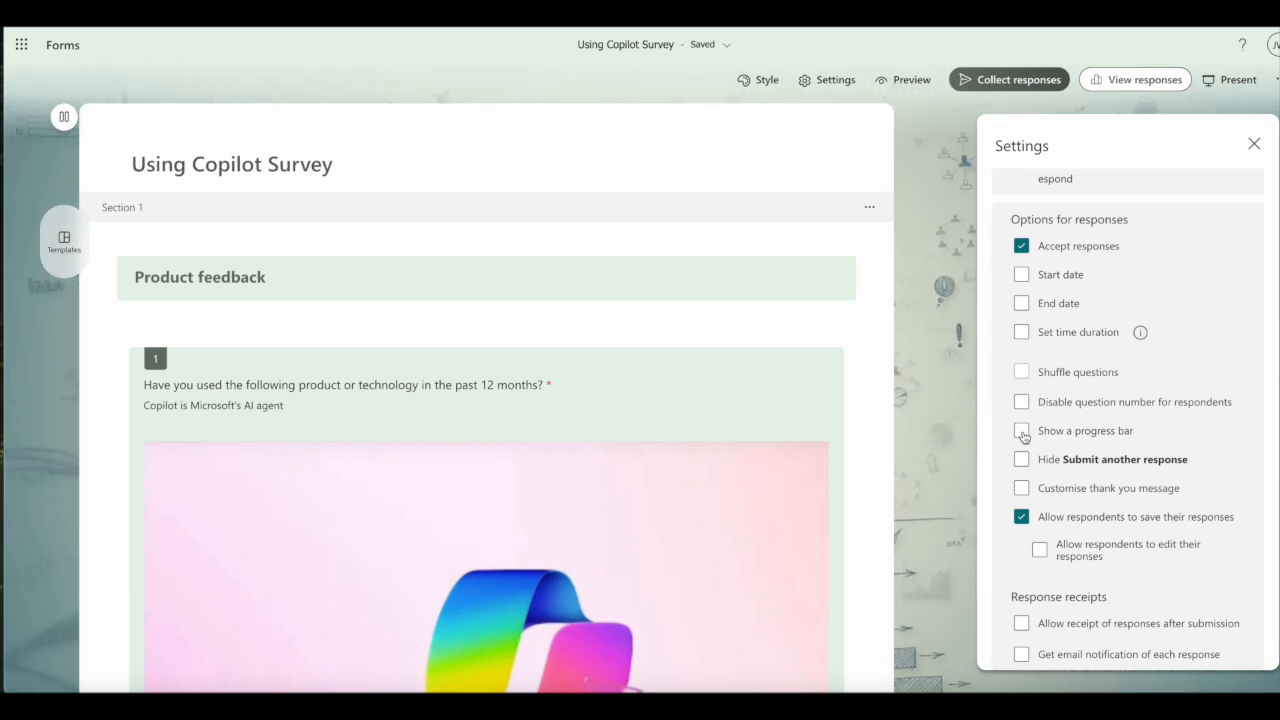
scroll(988, 446, "down", 1)
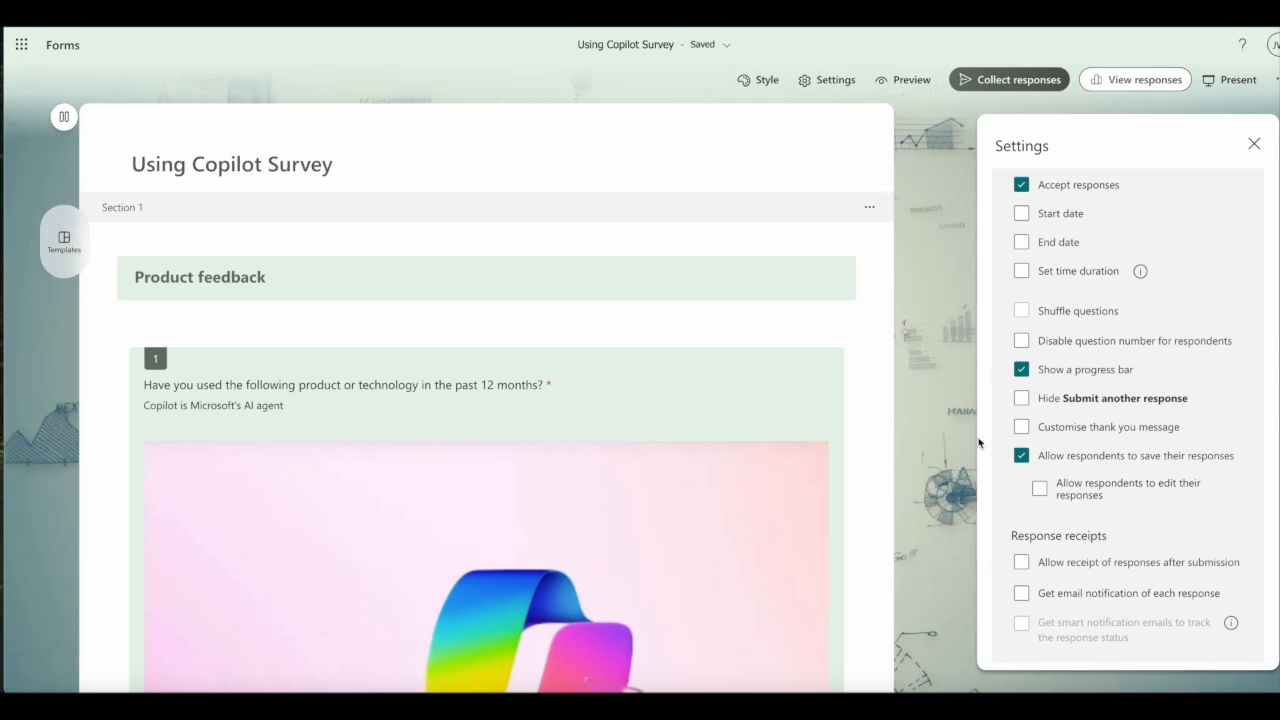
Step: Preview the survey in the computer view and look through its first questions
left_click(893, 80)
scroll(880, 279, "down", 2)
scroll(880, 279, "down", 6)
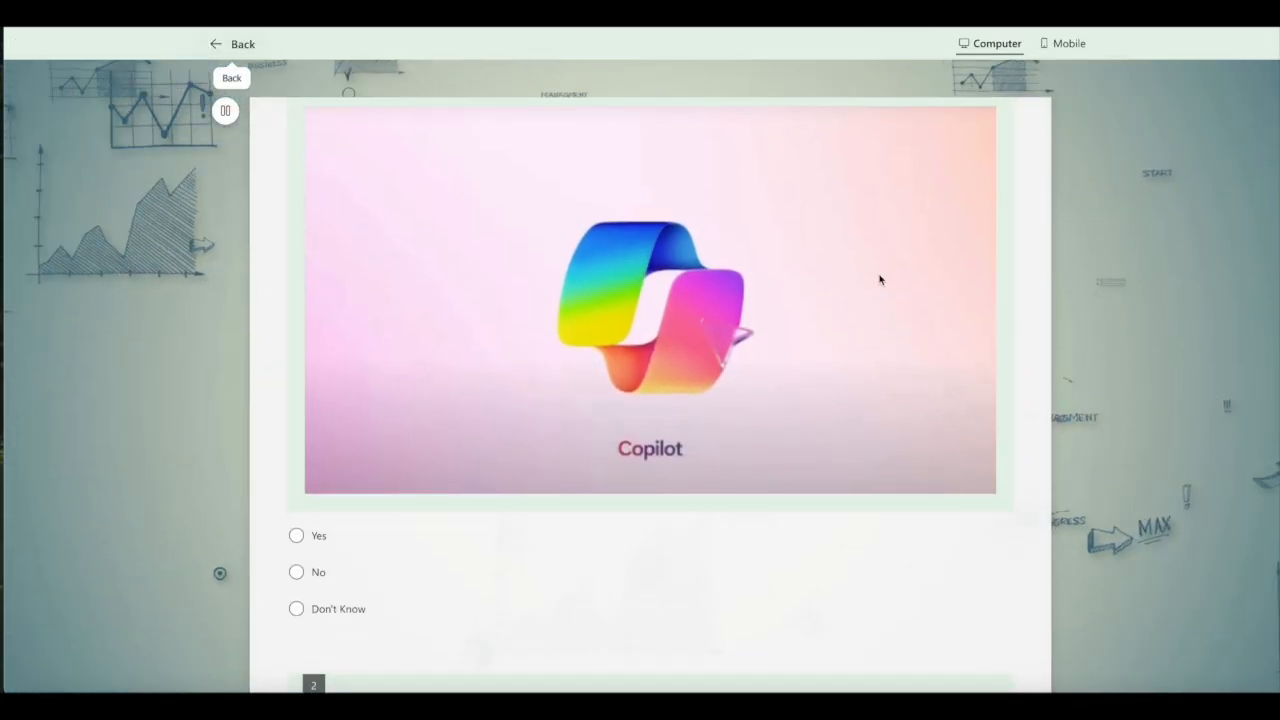
scroll(880, 279, "up", 7)
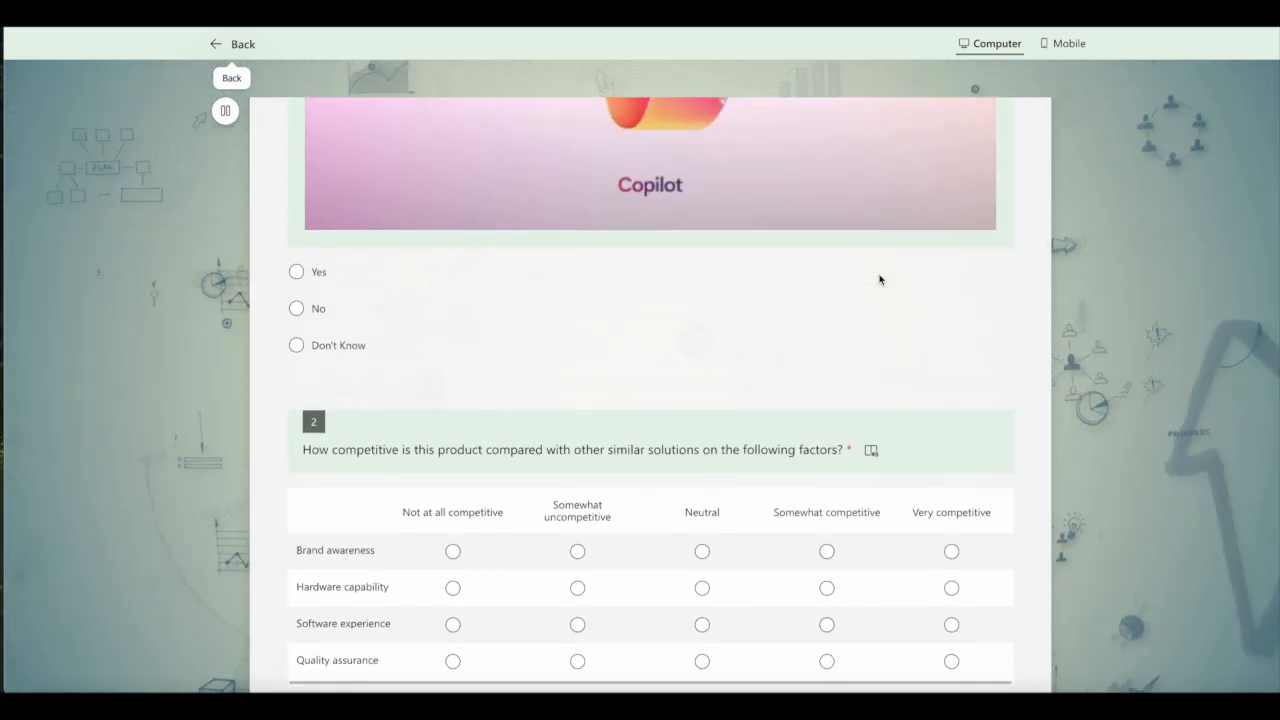
Step: Check the survey's mobile preview, return to the computer view, and go back to editing the form
left_click(1068, 44)
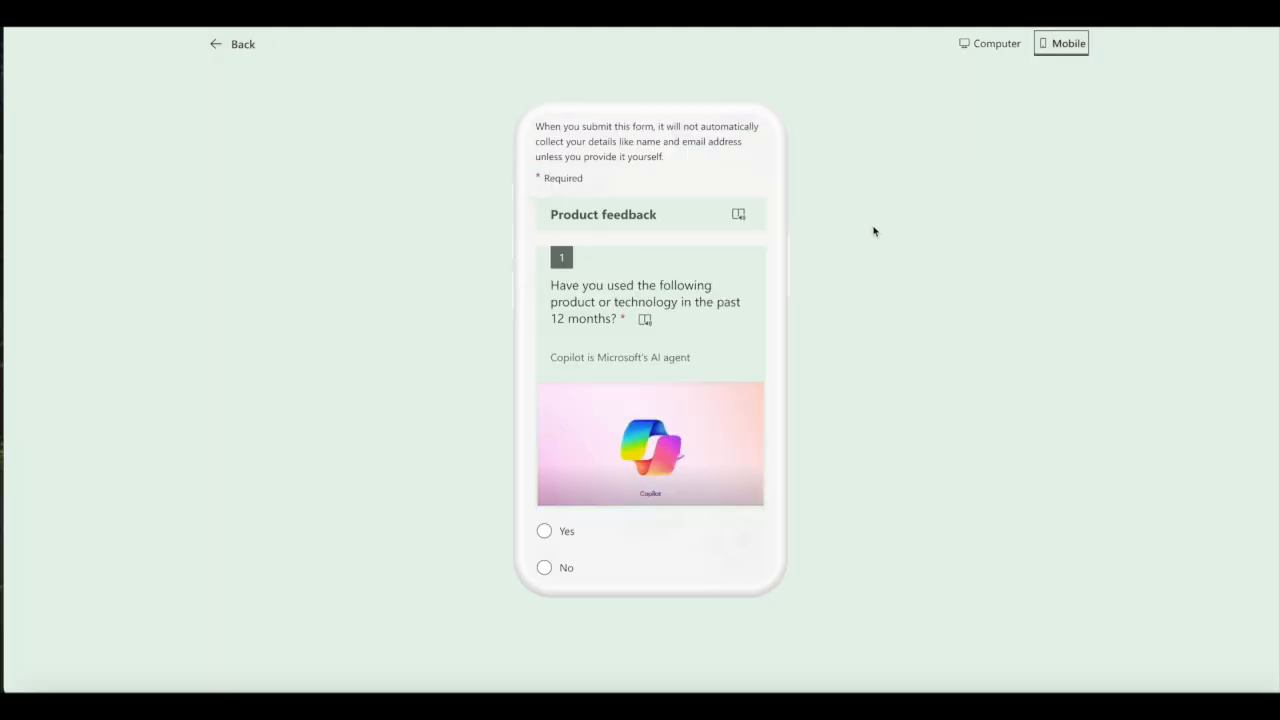
scroll(672, 416, "down", 8)
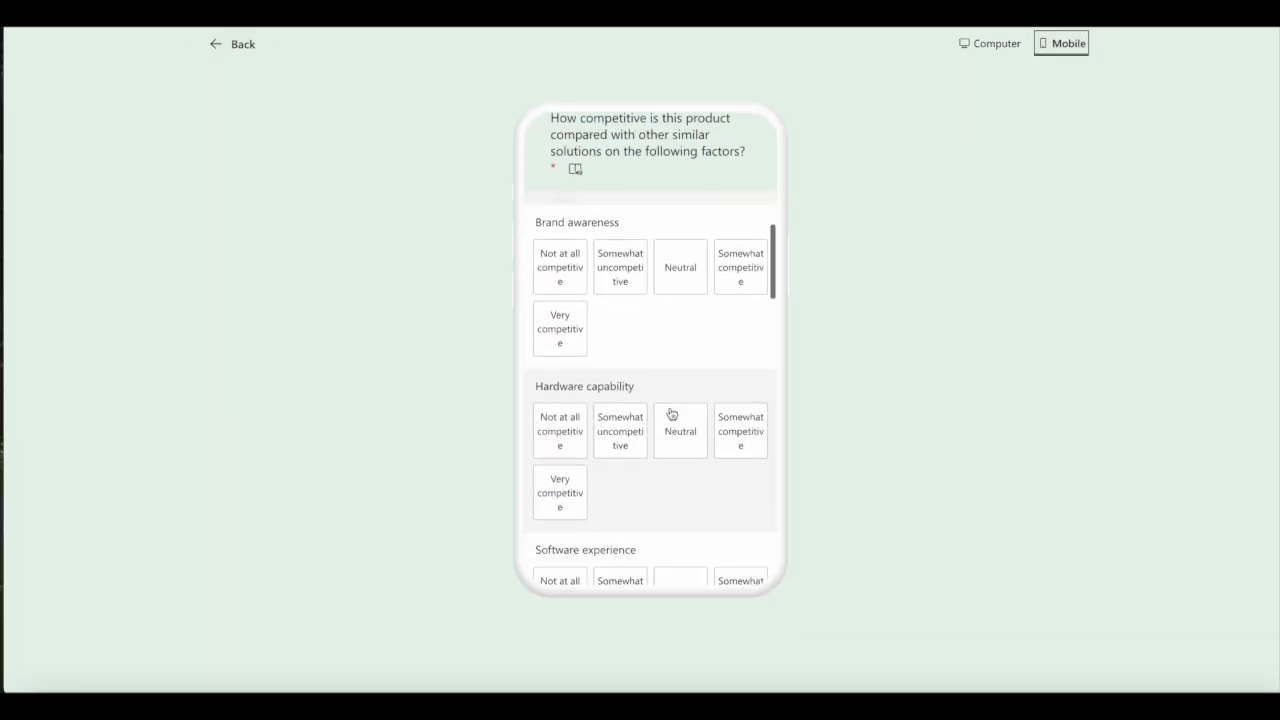
scroll(671, 411, "up", 6)
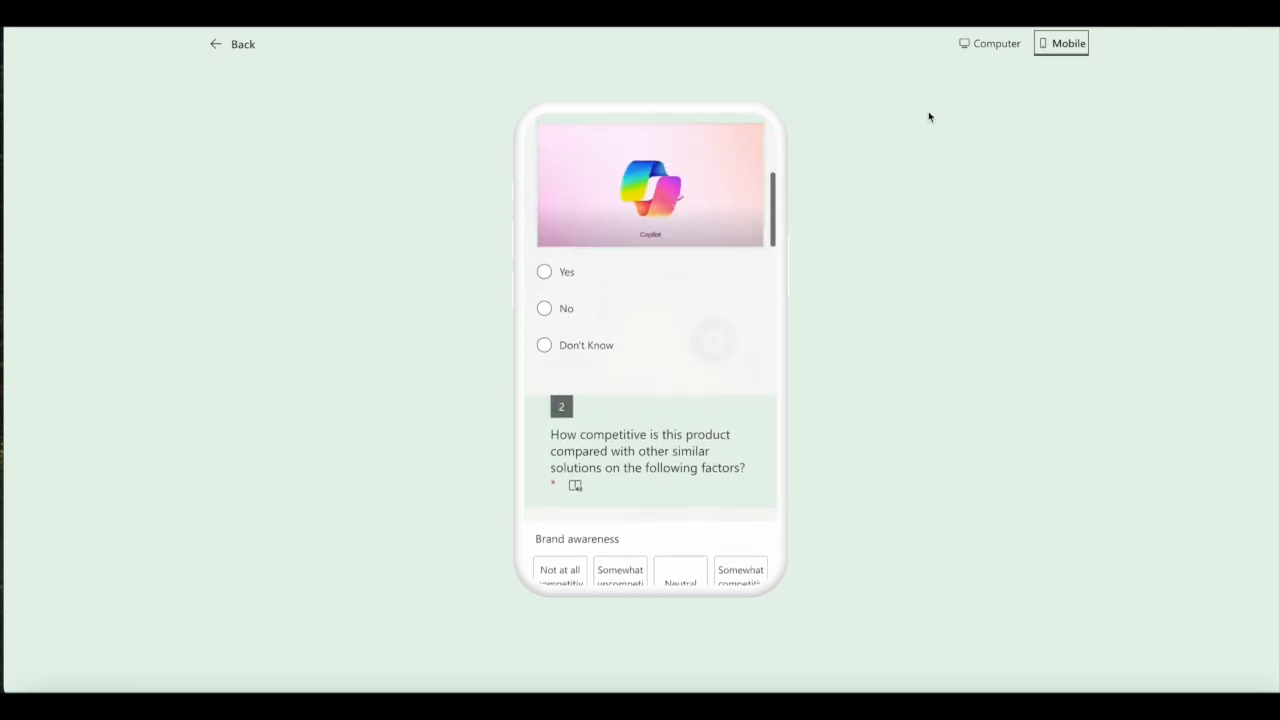
left_click(981, 54)
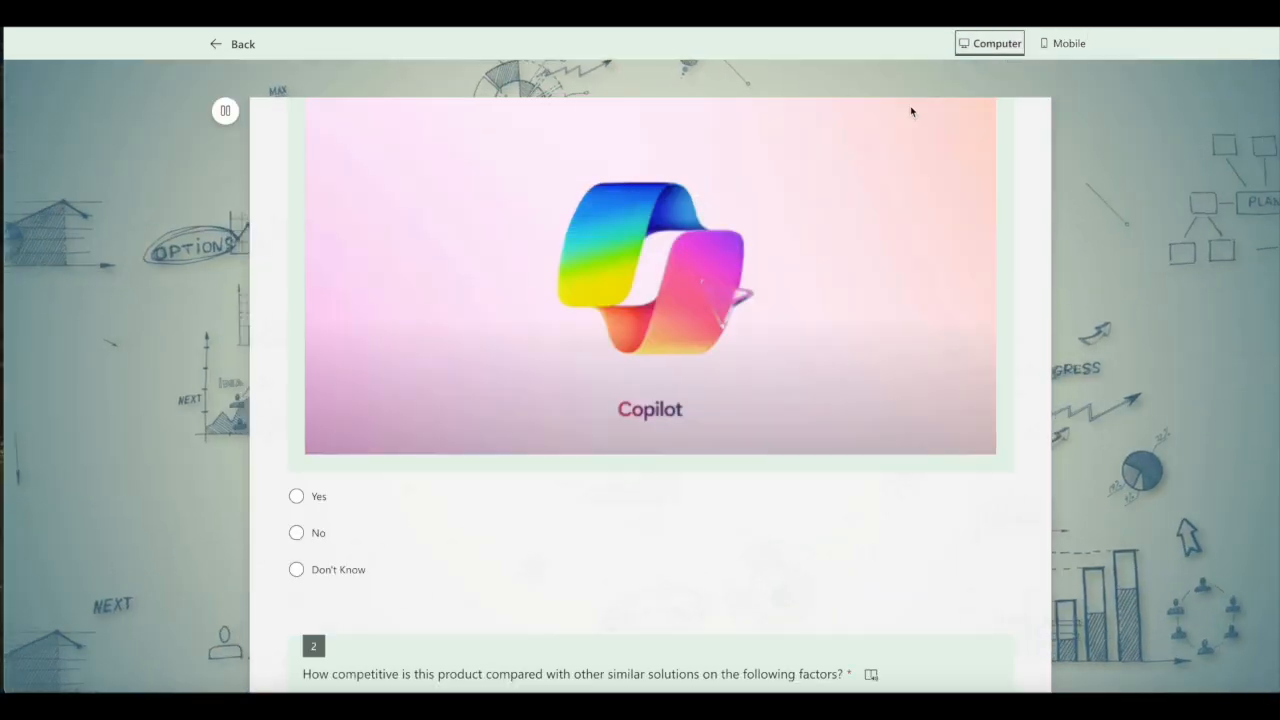
scroll(911, 110, "up", 3)
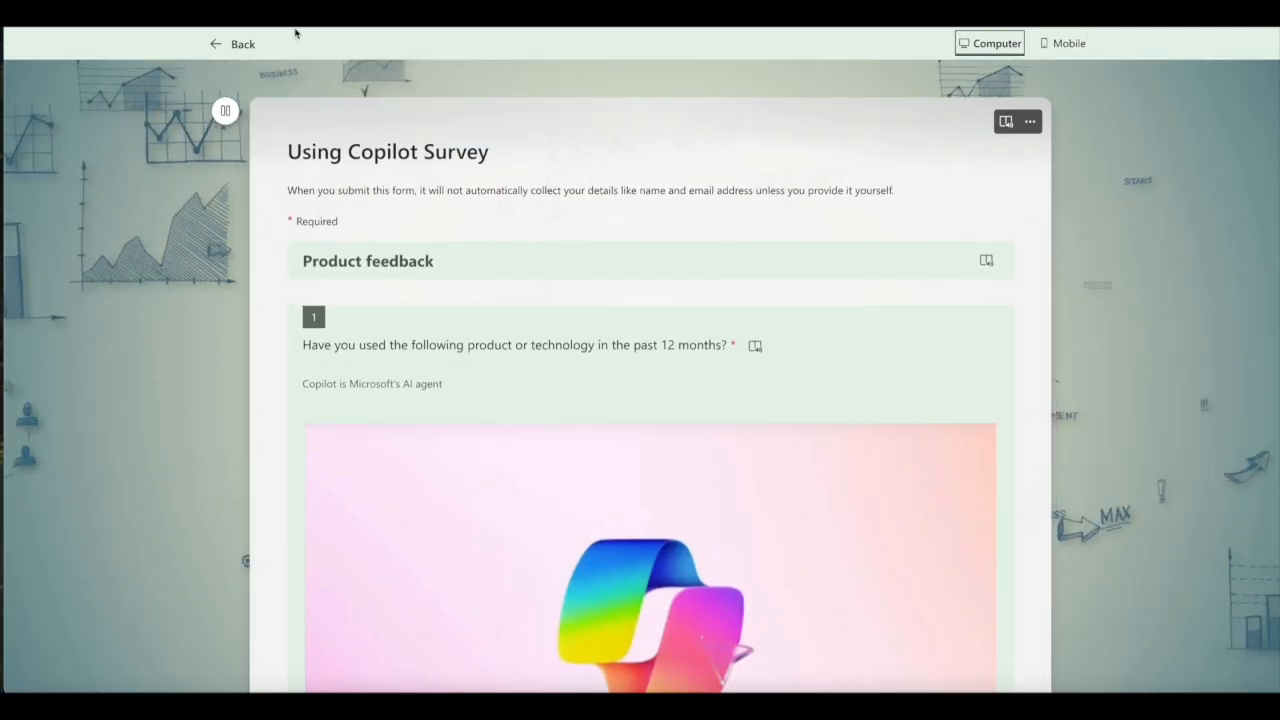
left_click(215, 47)
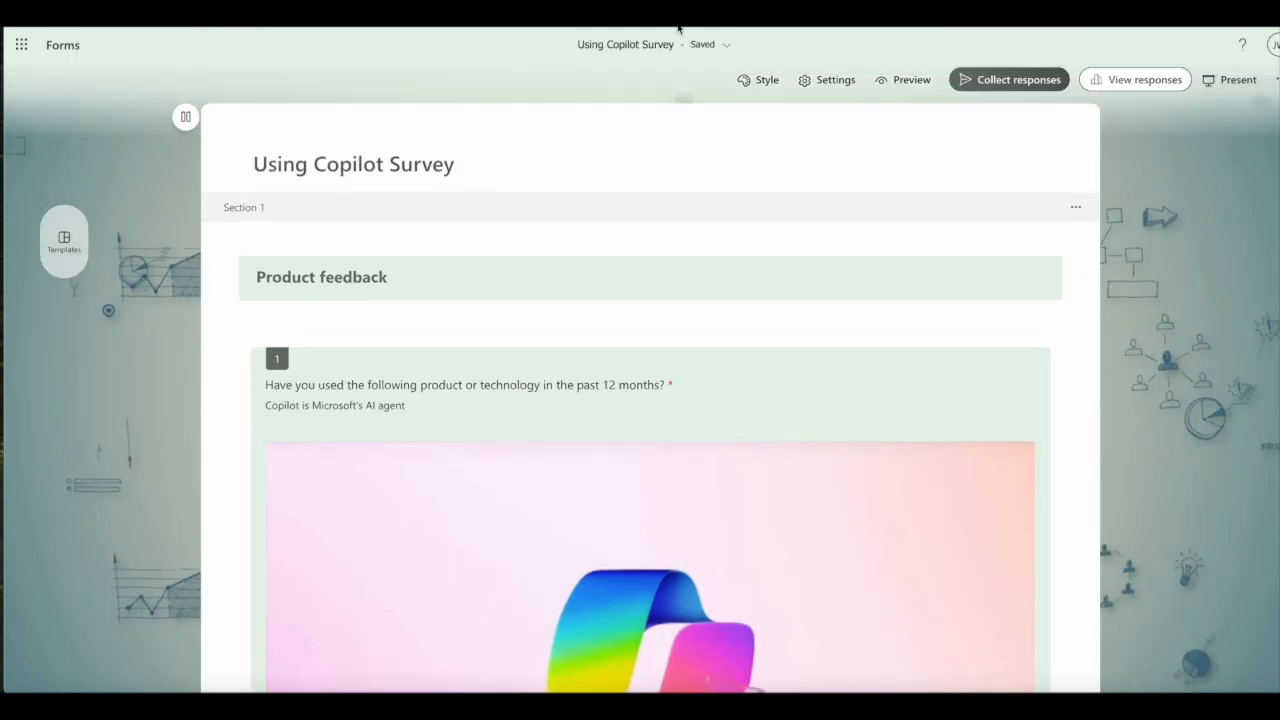
Step: Copy the survey's shortened response-collection link and open it in a new browser tab
left_click(1007, 85)
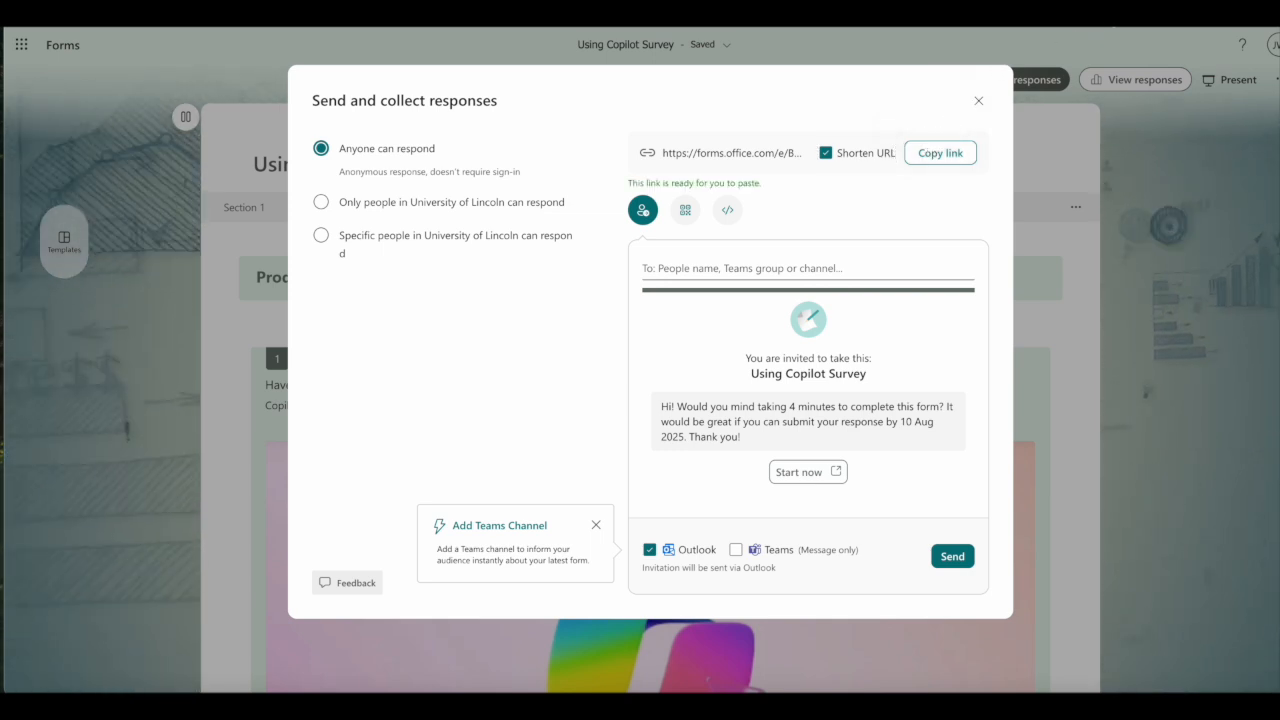
key("super+t")
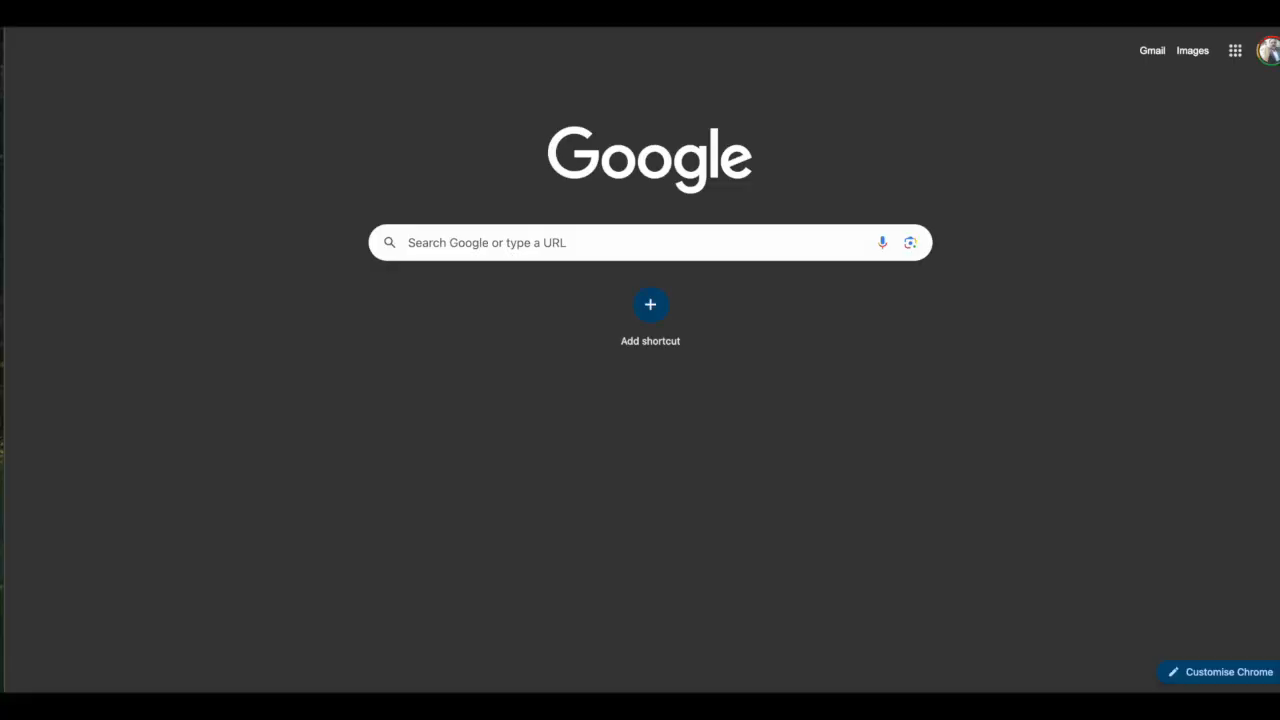
key("Return")
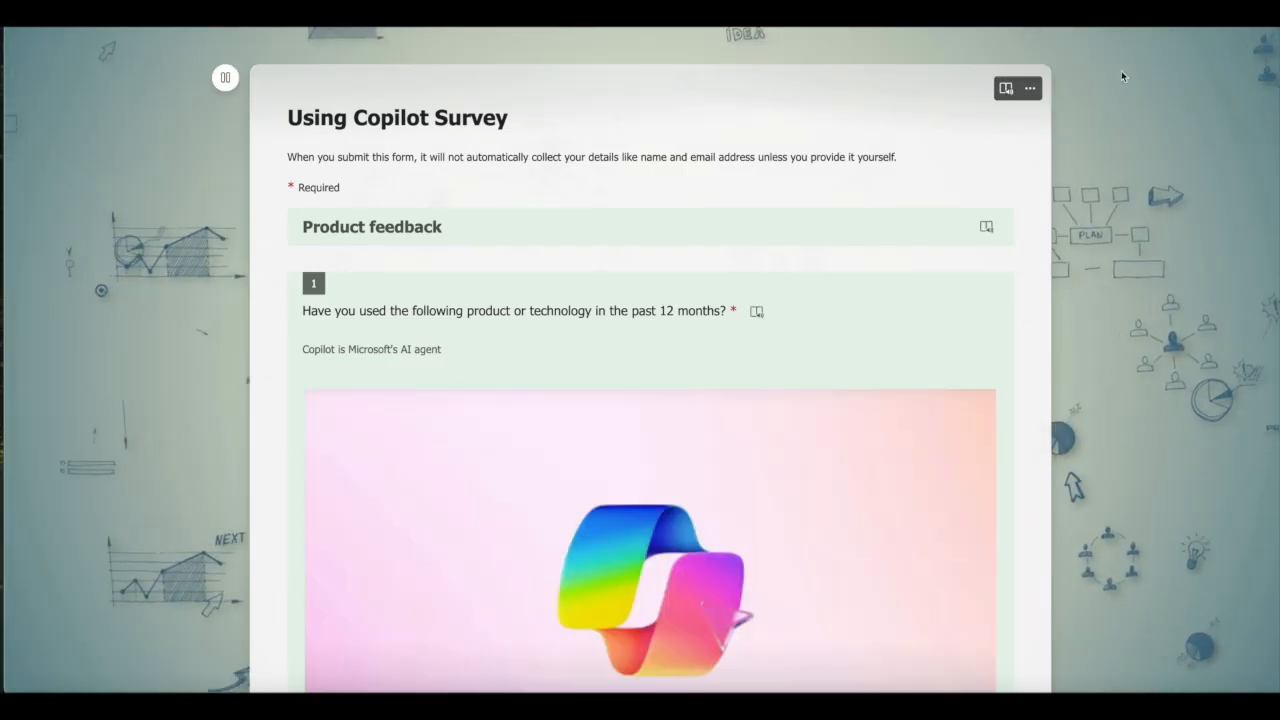
Step: Review the first page of the live survey from the title down to the progress bar and back
scroll(1027, 287, "down", 3)
scroll(1027, 287, "down", 10)
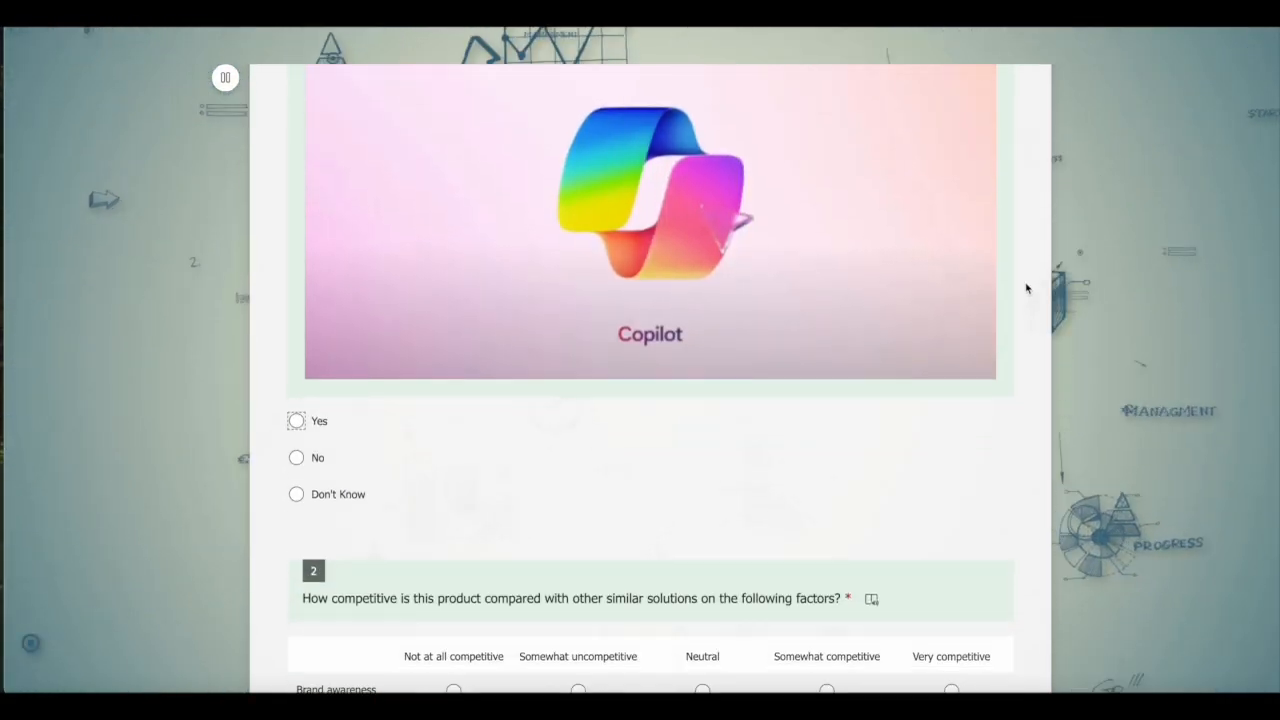
scroll(1027, 288, "down", 7)
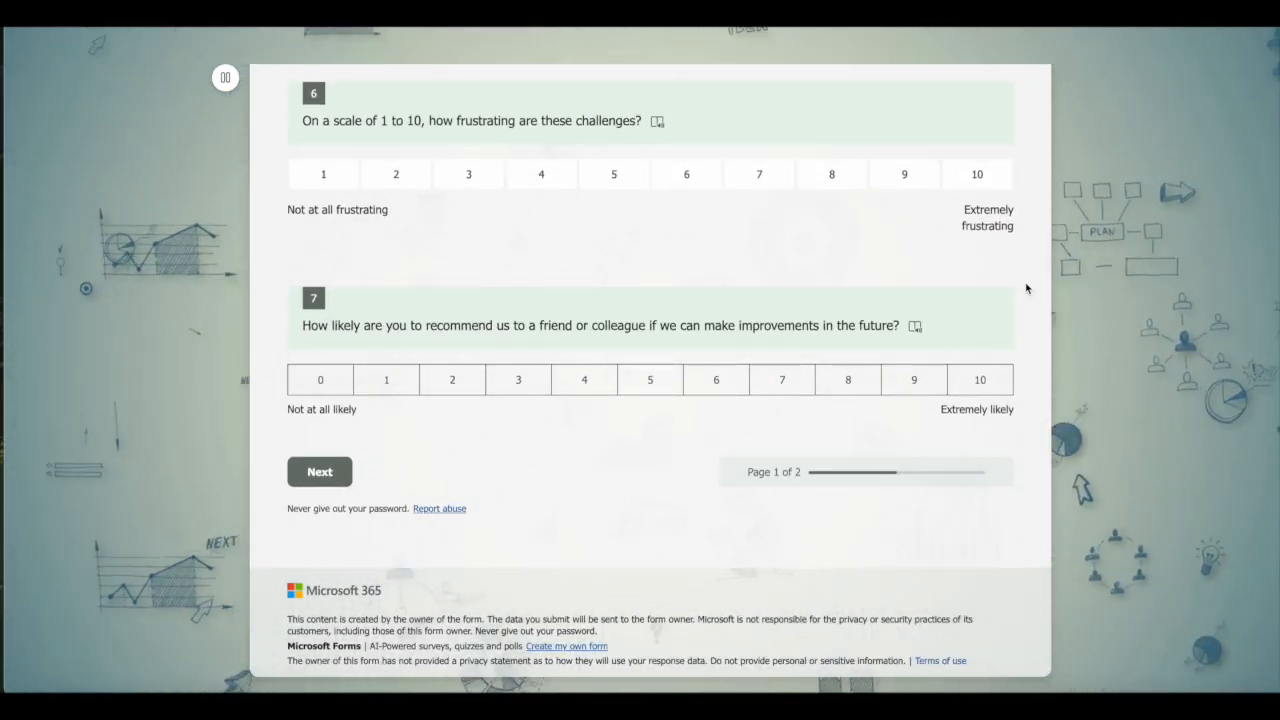
scroll(1026, 288, "up", 15)
scroll(1026, 288, "up", 4)
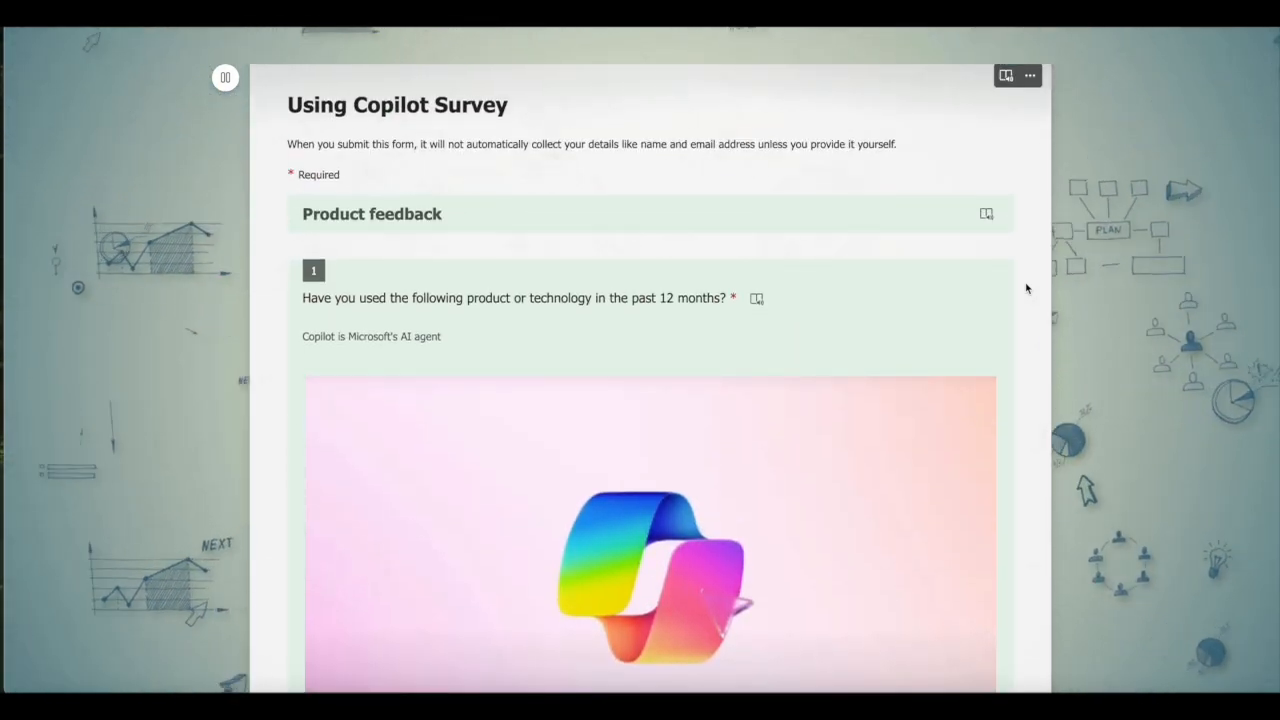
scroll(1026, 288, "up", 1)
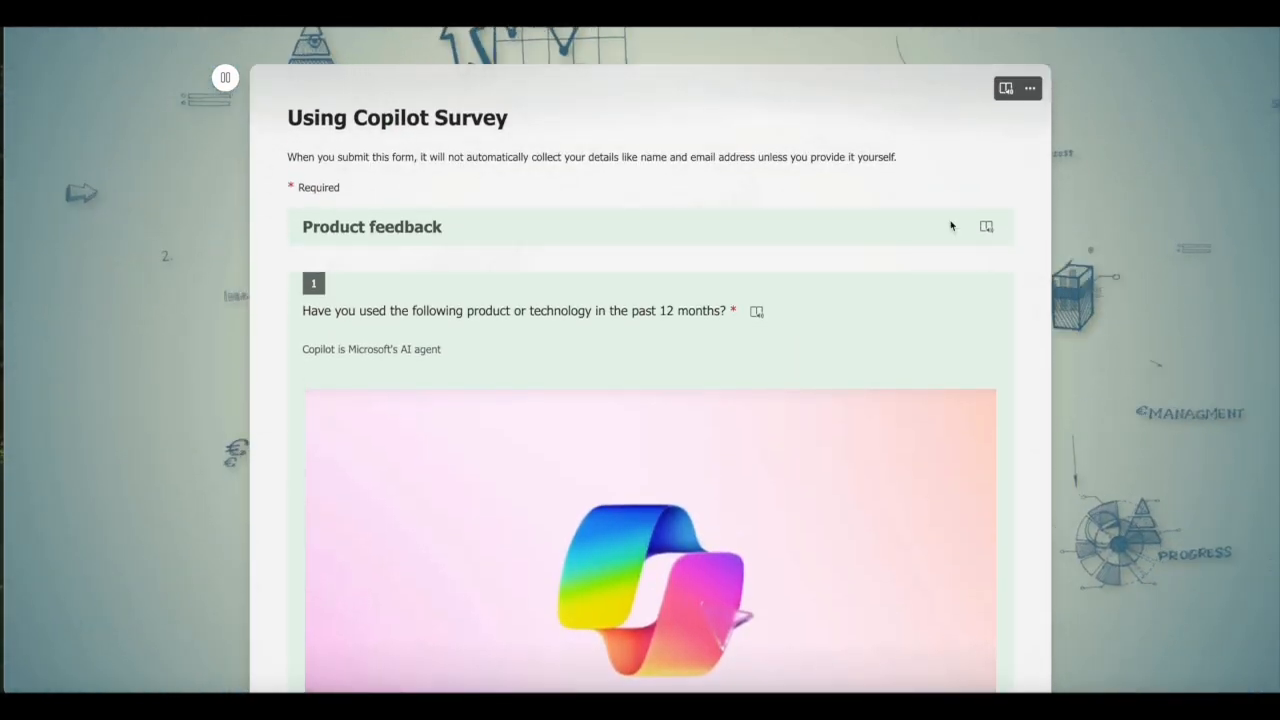